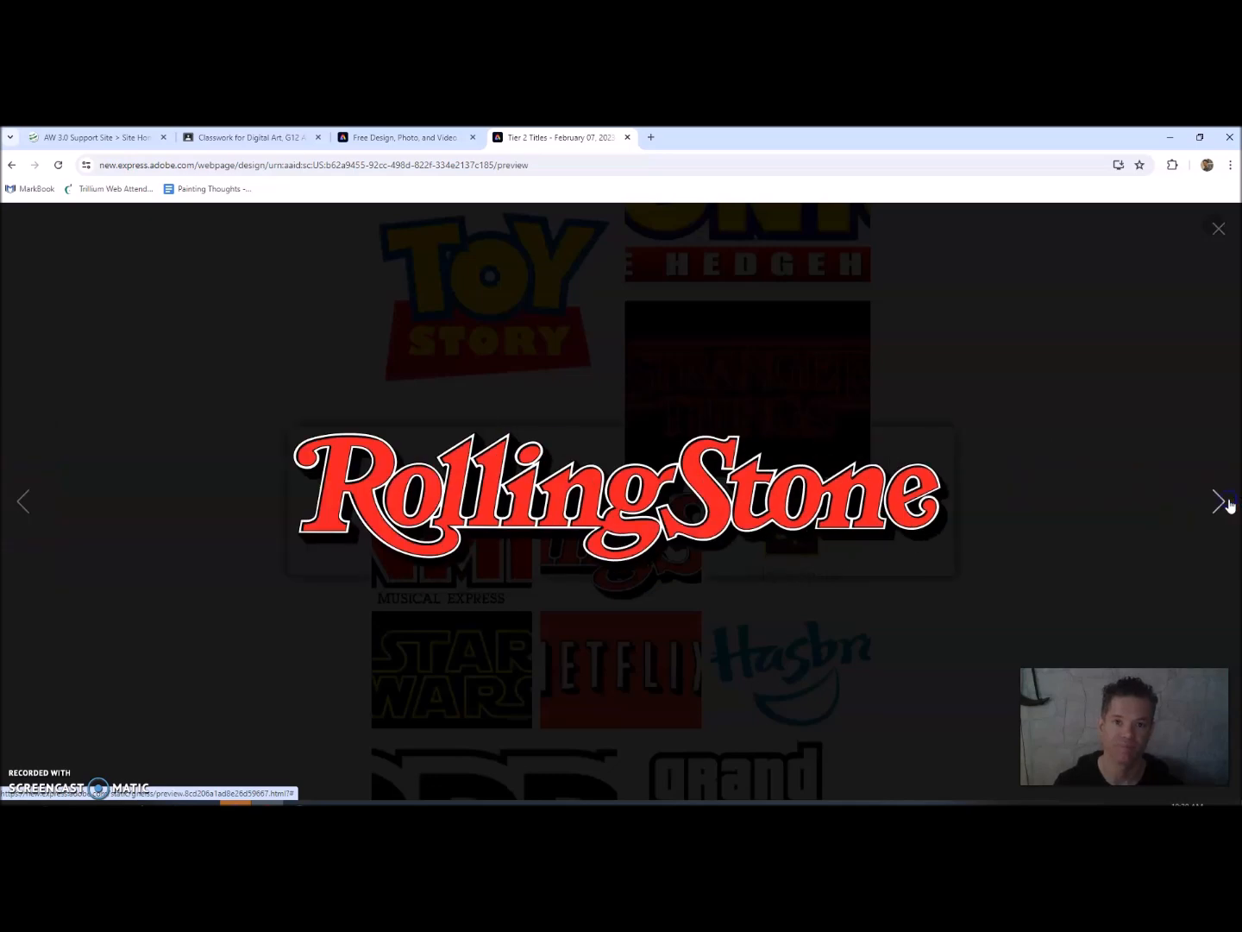
pyautogui.click(1225, 502)
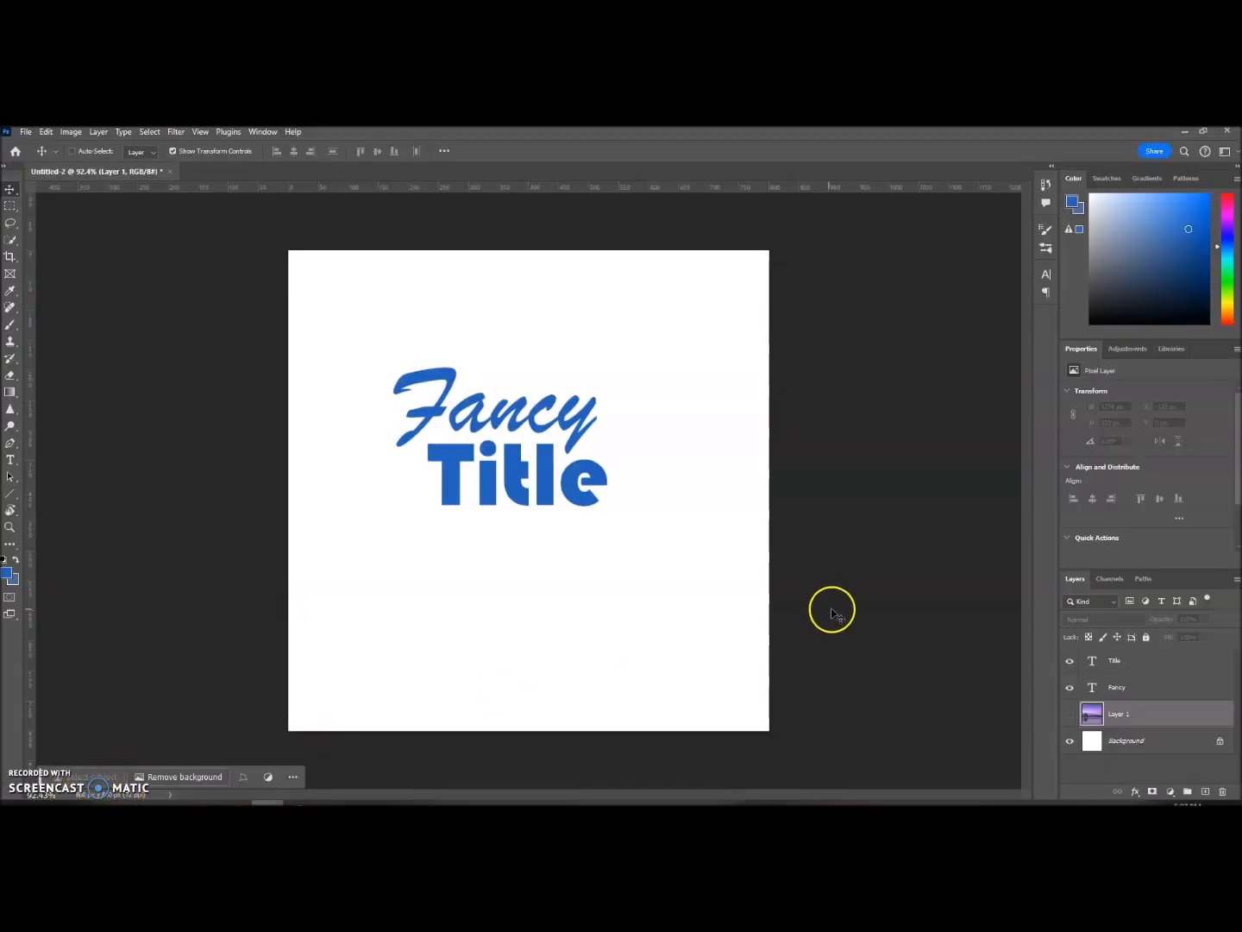
# Step: Select the Fancy text layer and open its Layer Style settings at Blending Options with the preview on
pyautogui.click(1170, 690)
pyautogui.click(1166, 664)
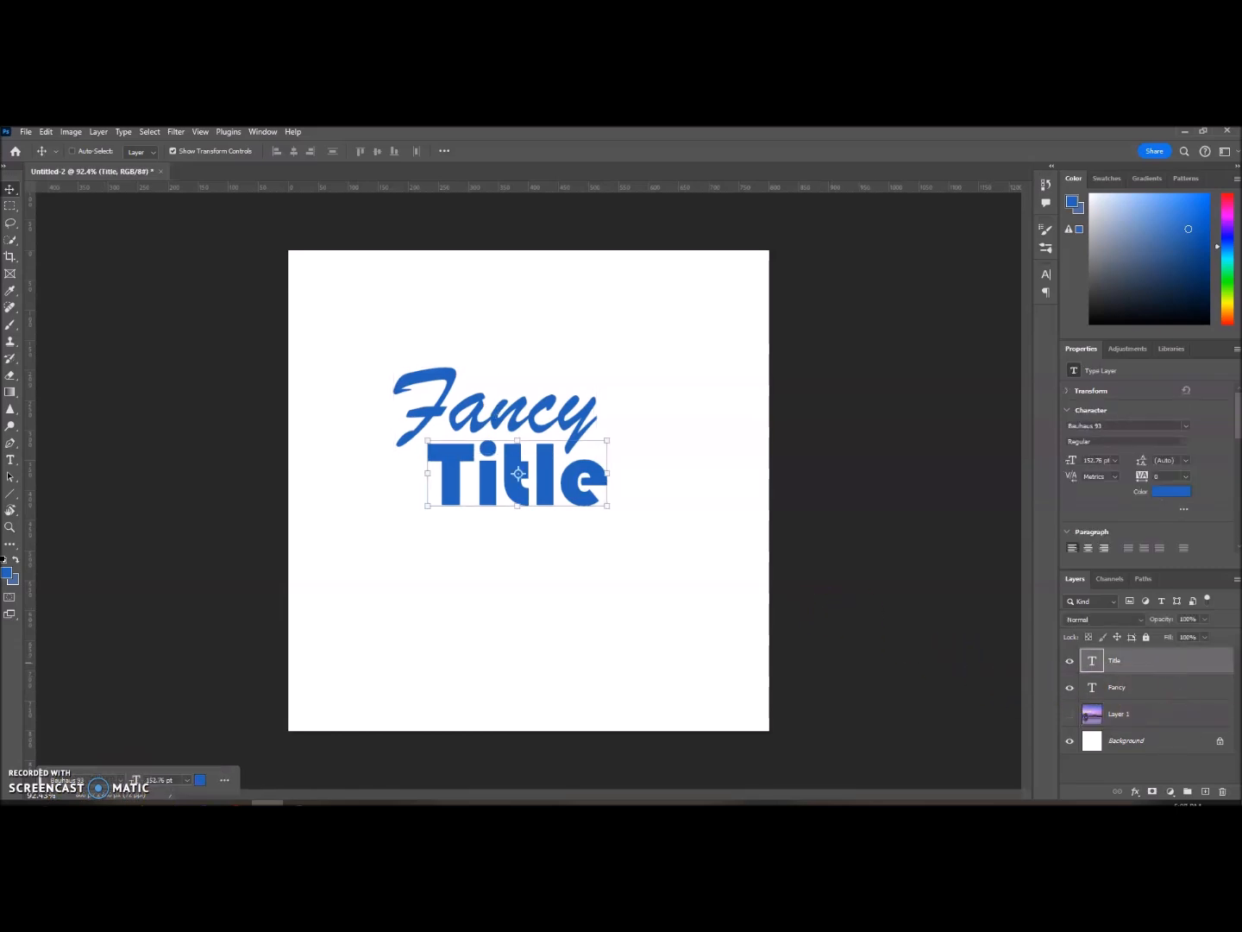
pyautogui.click(1166, 687)
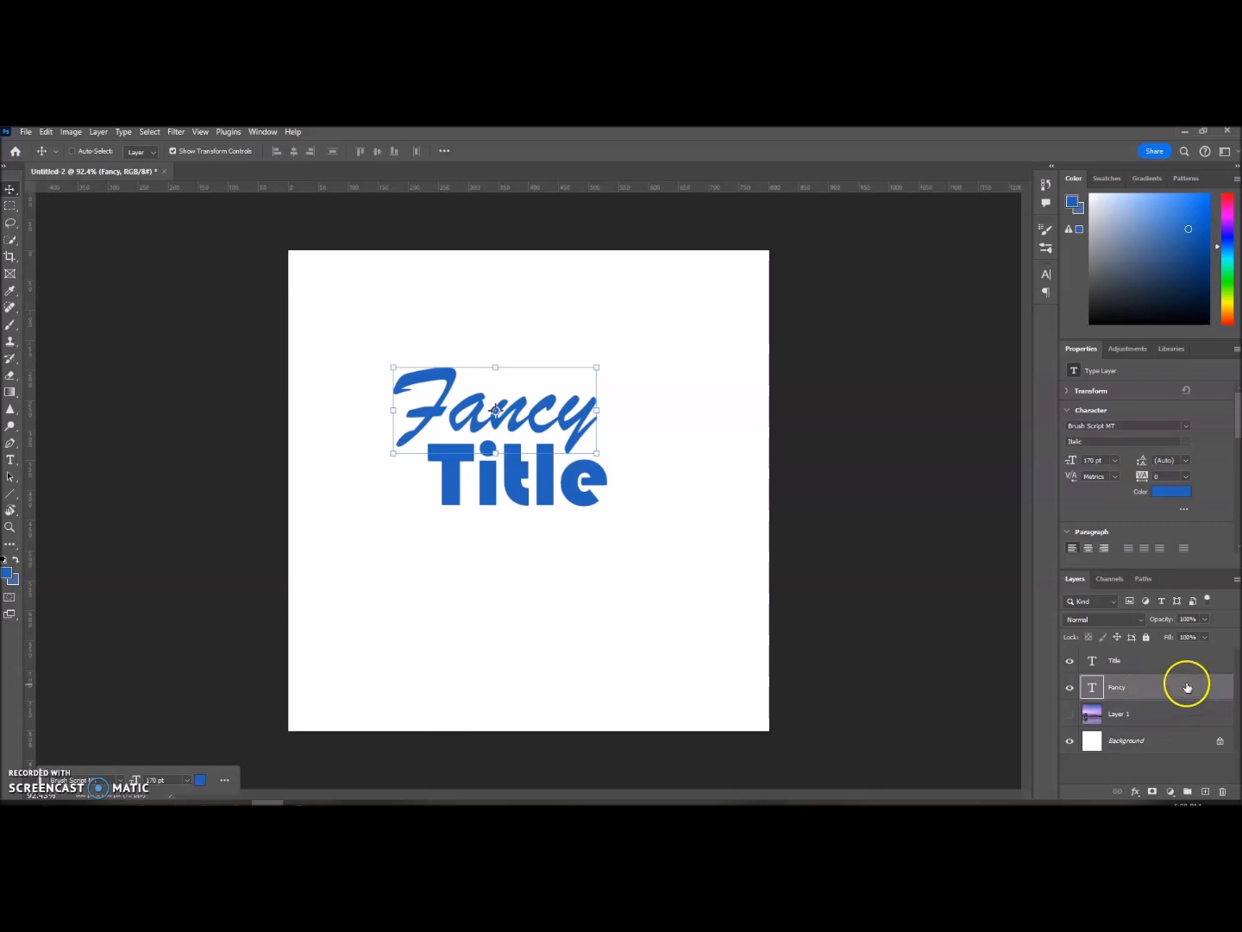
pyautogui.click(1113, 689)
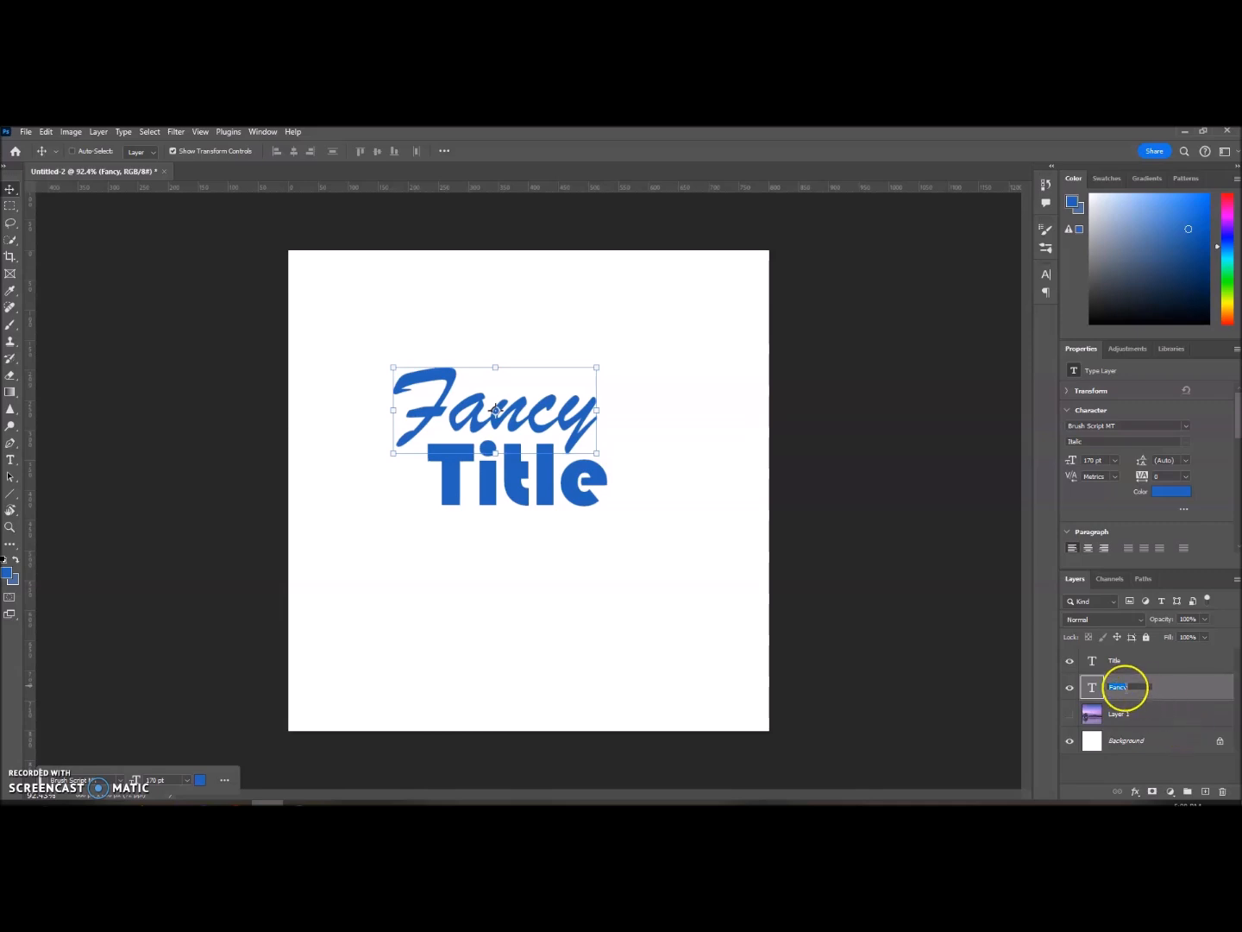
pyautogui.click(1170, 688)
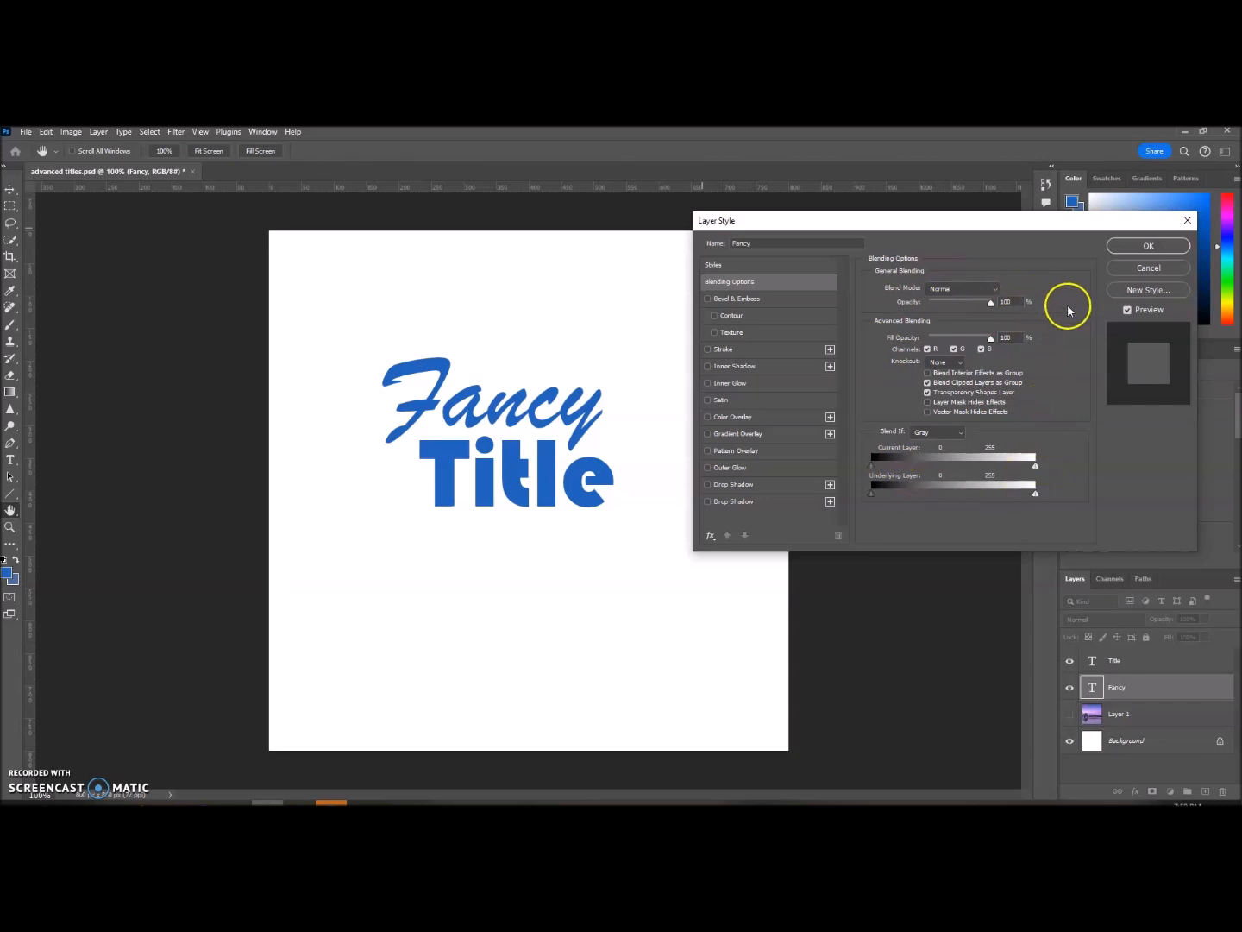
pyautogui.click(1128, 311)
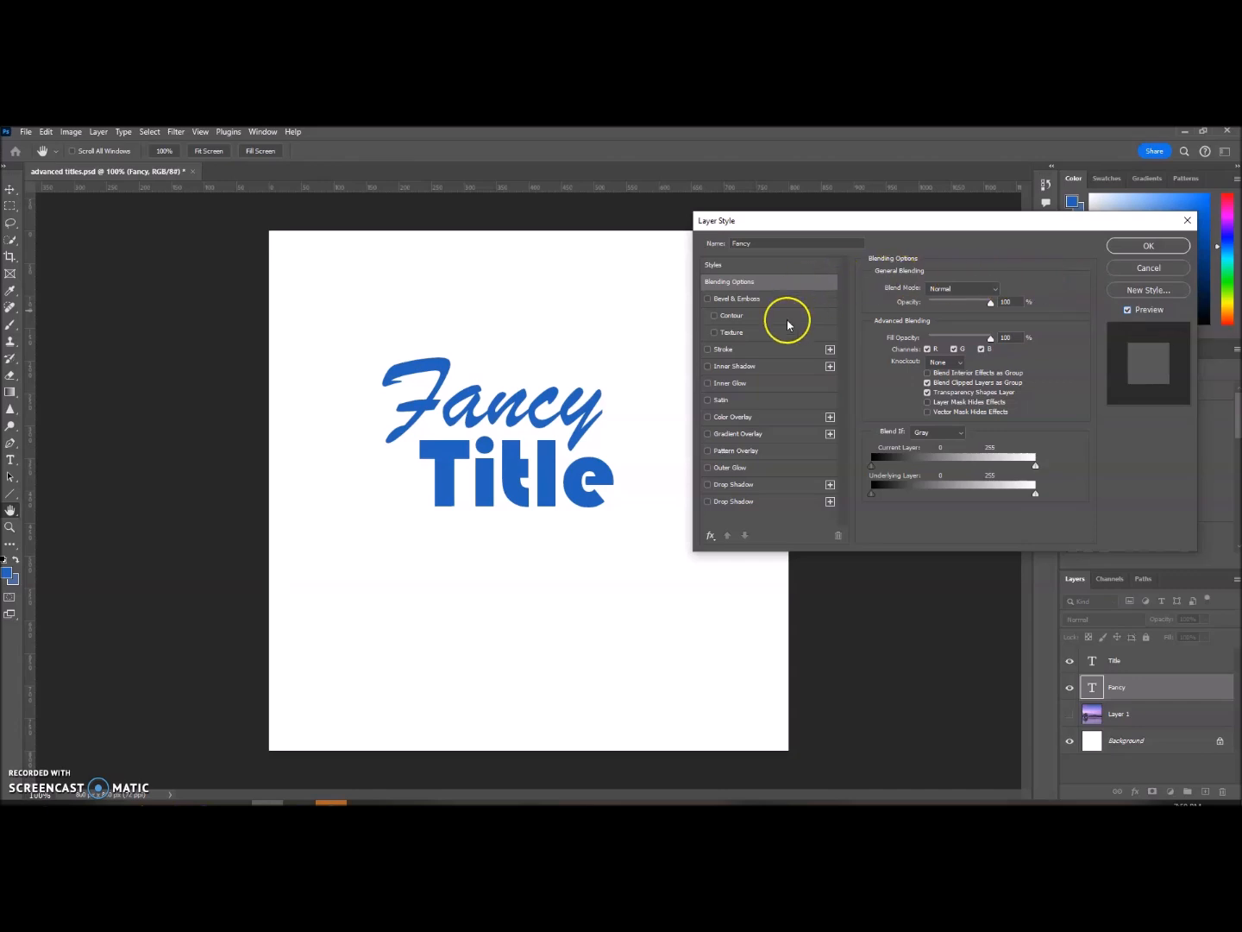
pyautogui.click(780, 281)
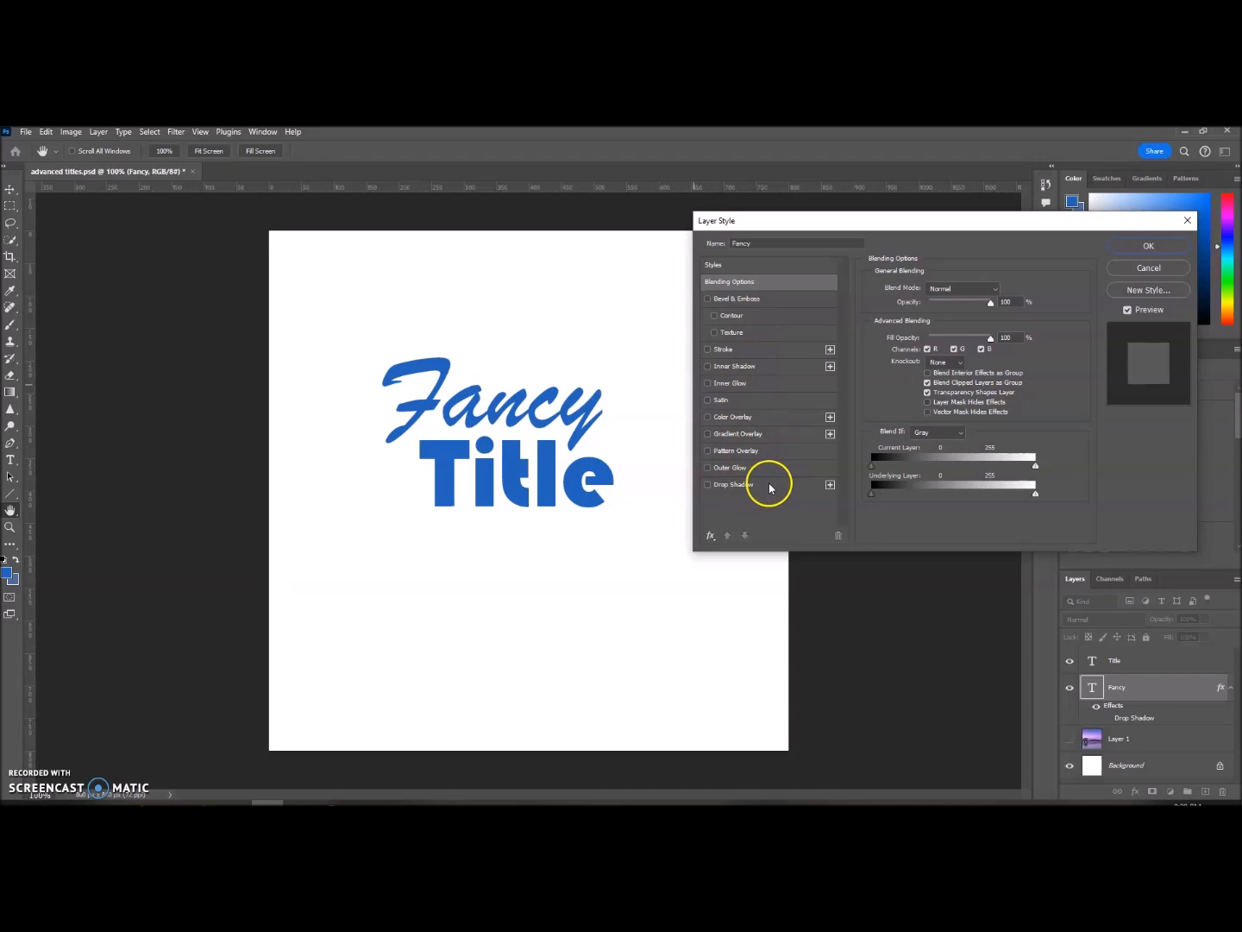
# Step: Enable the Drop Shadow effect on the Fancy text, compare it with the preview off and on, and open its settings
pyautogui.click(708, 486)
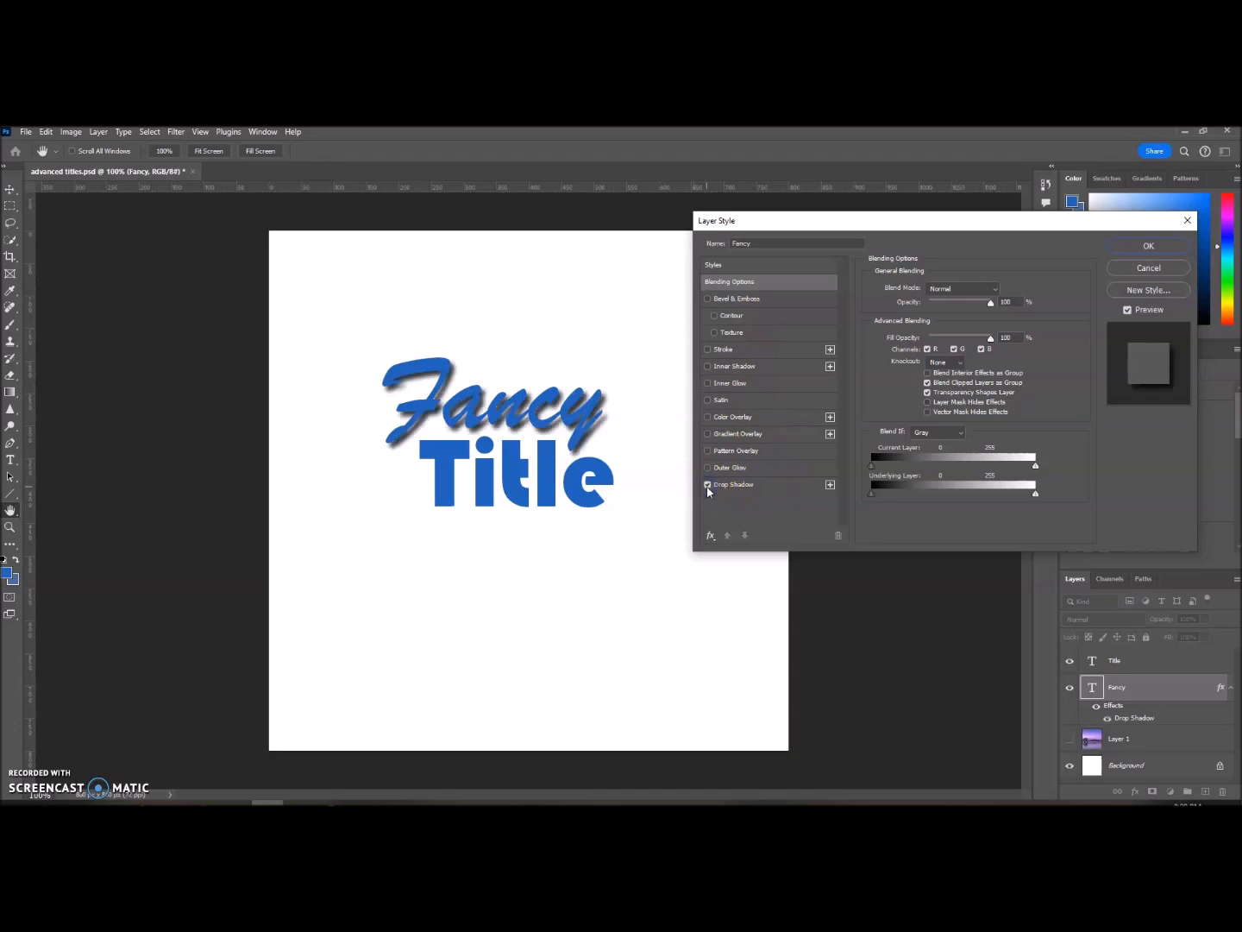
pyautogui.click(1128, 309)
pyautogui.click(1127, 309)
pyautogui.click(1127, 309)
pyautogui.click(1127, 310)
pyautogui.click(767, 490)
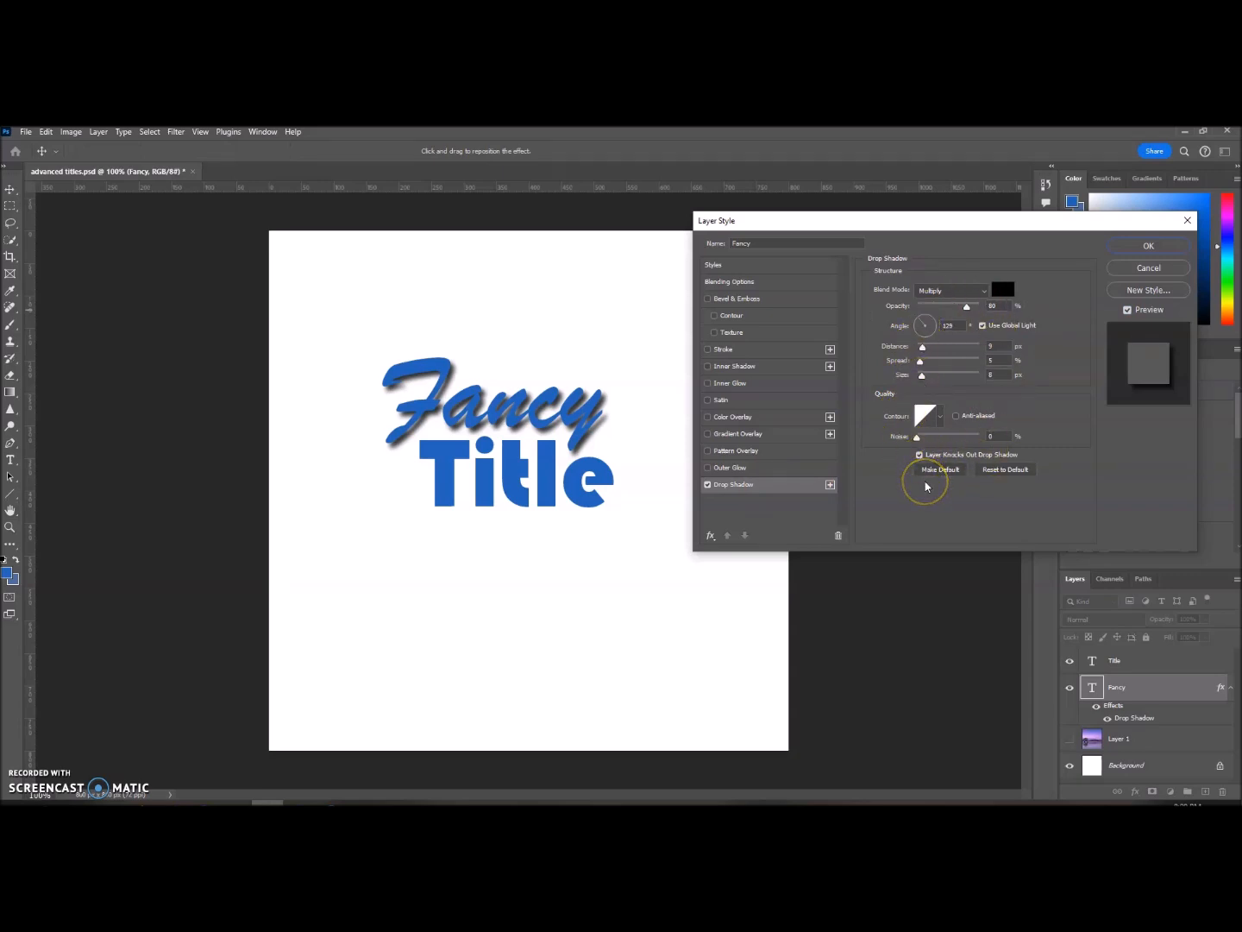
# Step: Try Outer Glow, Pattern Overlay, Gradient Overlay and Color Overlay on the Fancy text, and turn them all off again
pyautogui.click(707, 468)
pyautogui.click(708, 451)
pyautogui.click(707, 434)
pyautogui.click(708, 416)
pyautogui.click(707, 417)
pyautogui.click(707, 434)
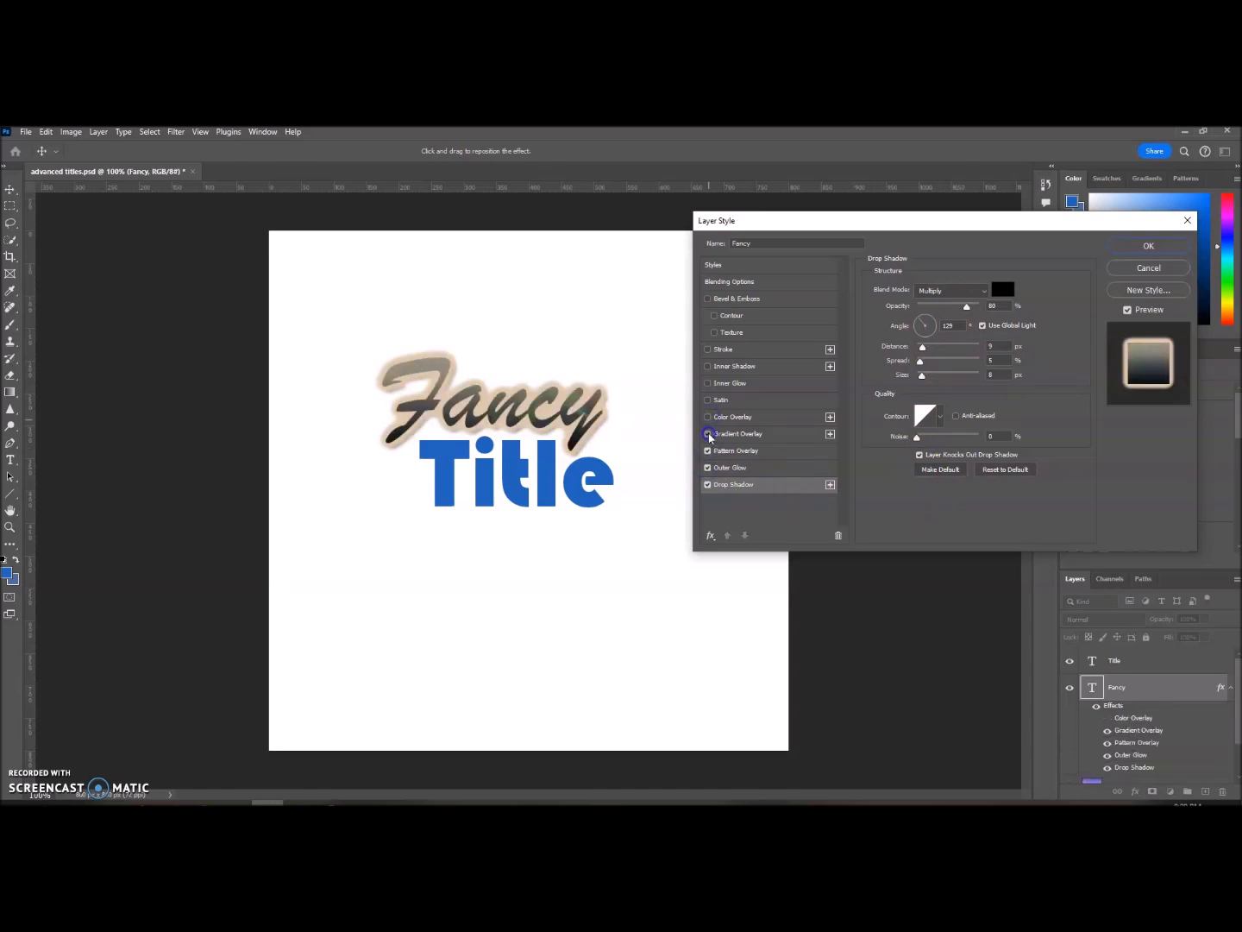
pyautogui.click(708, 451)
pyautogui.click(707, 468)
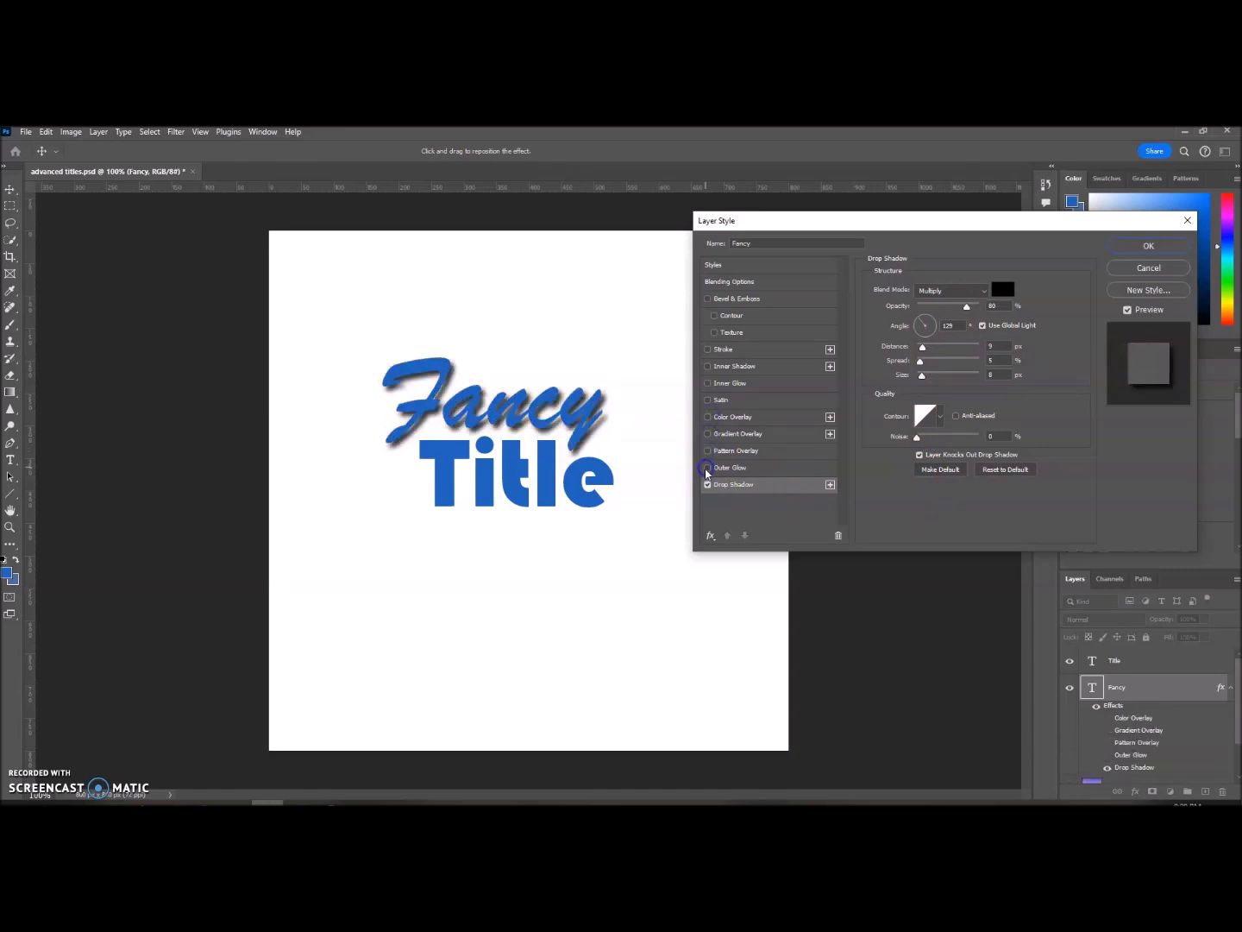
# Step: Open the settings of Outer Glow, Pattern Overlay, Gradient Overlay and Color Overlay one after another
pyautogui.click(779, 468)
pyautogui.click(778, 449)
pyautogui.click(779, 434)
pyautogui.click(779, 417)
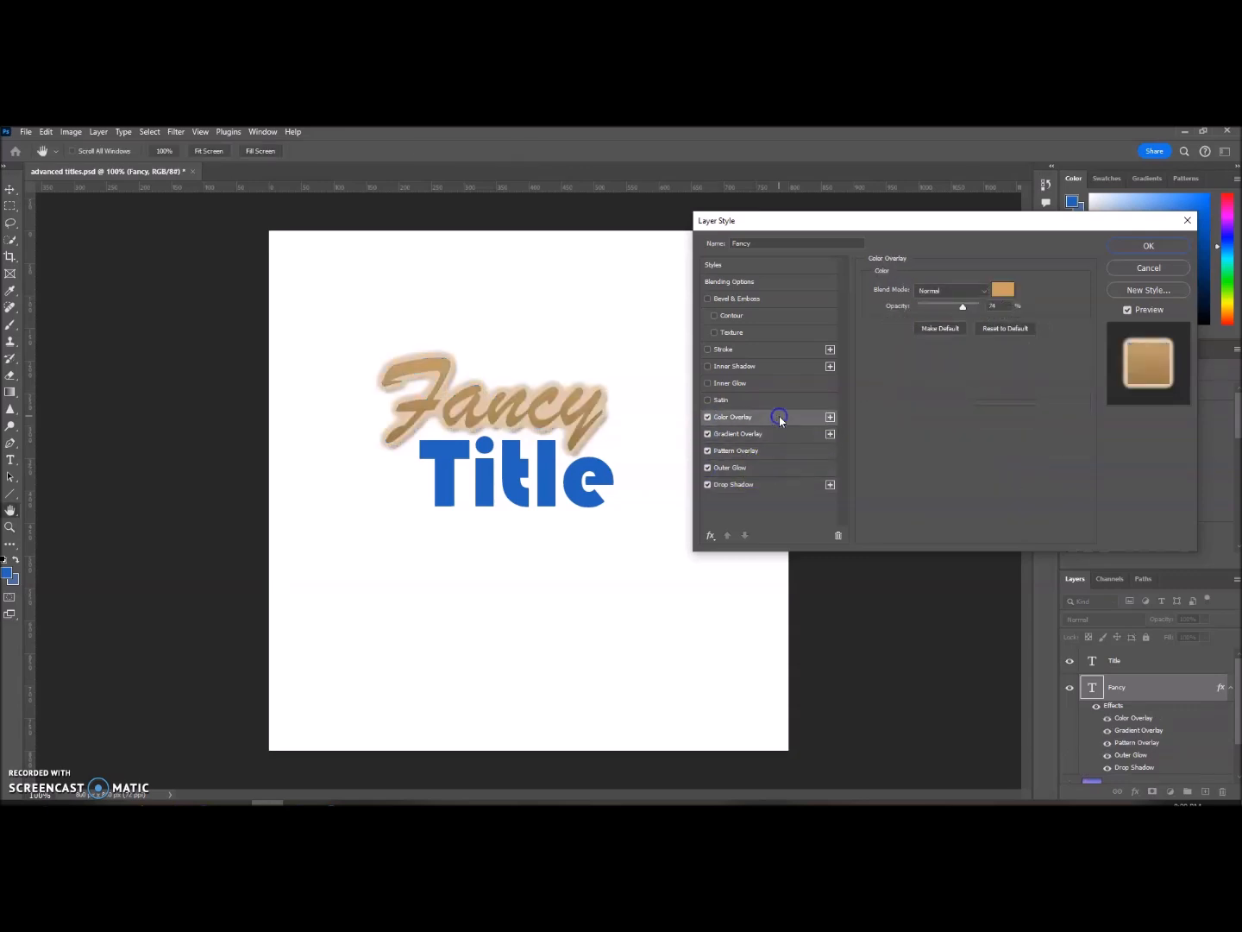
# Step: Return to the Drop Shadow settings, try several light directions and set the shadow's angle to 127°
pyautogui.click(779, 484)
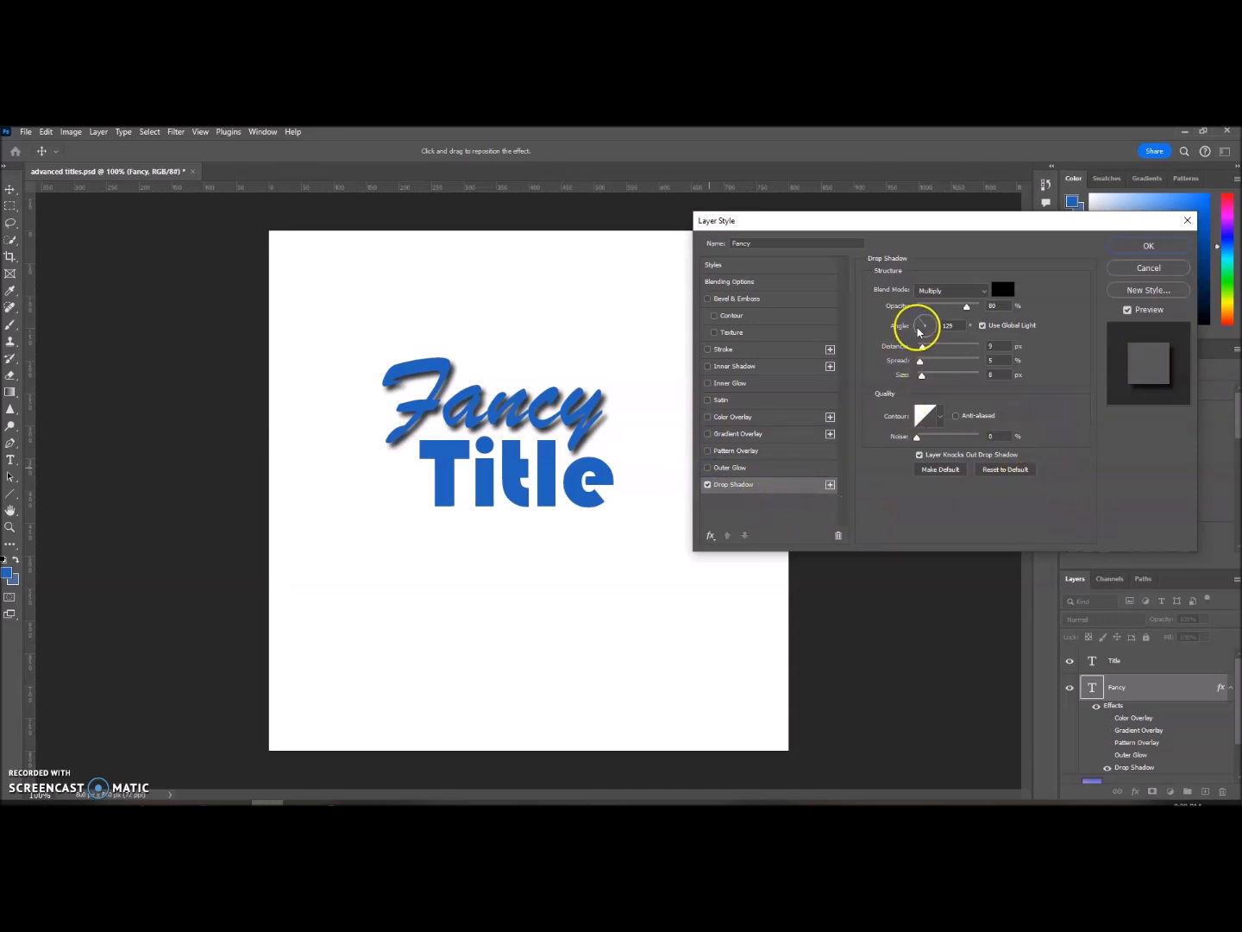
pyautogui.moveTo(920, 322); pyautogui.dragTo(933, 317)
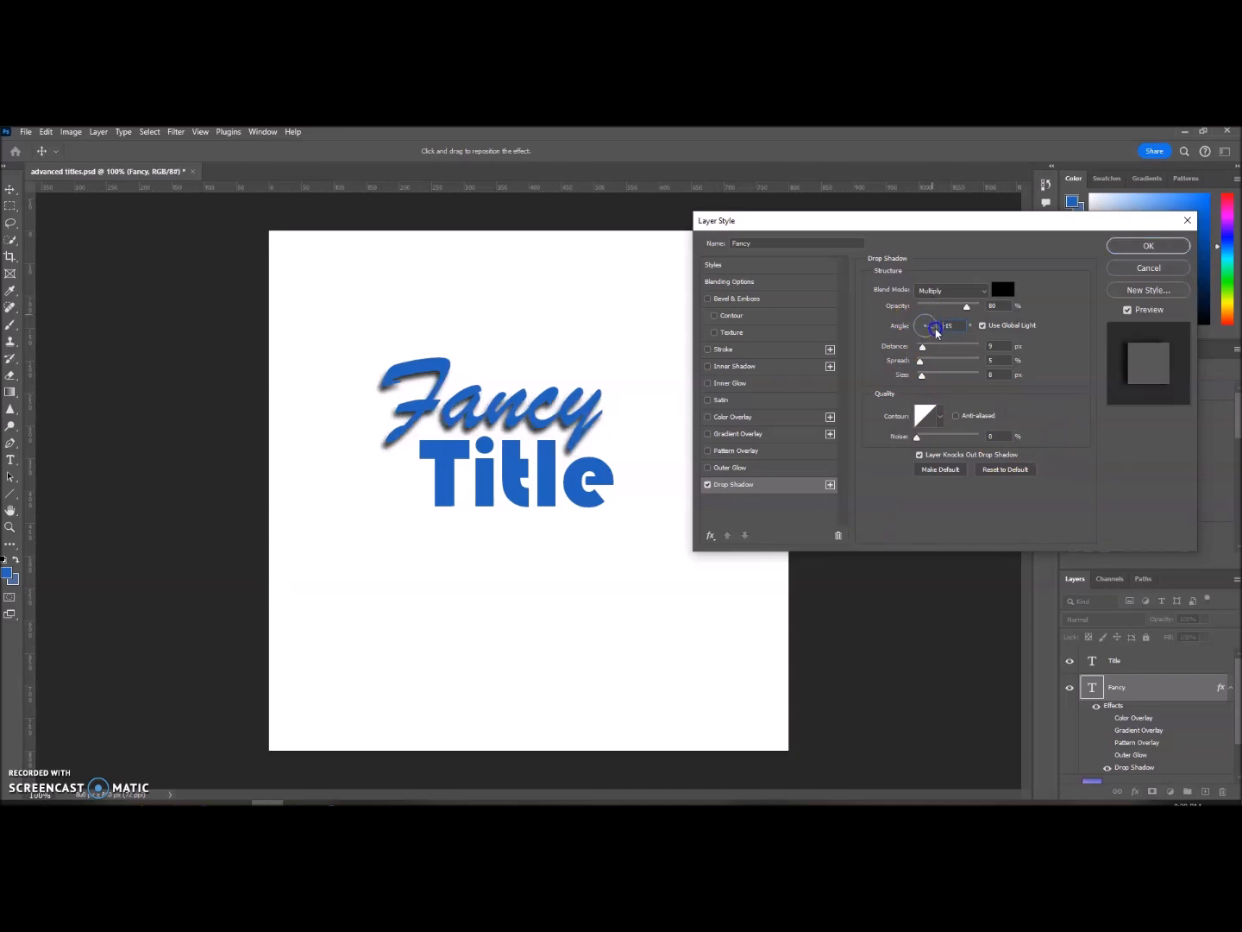
pyautogui.click(937, 332)
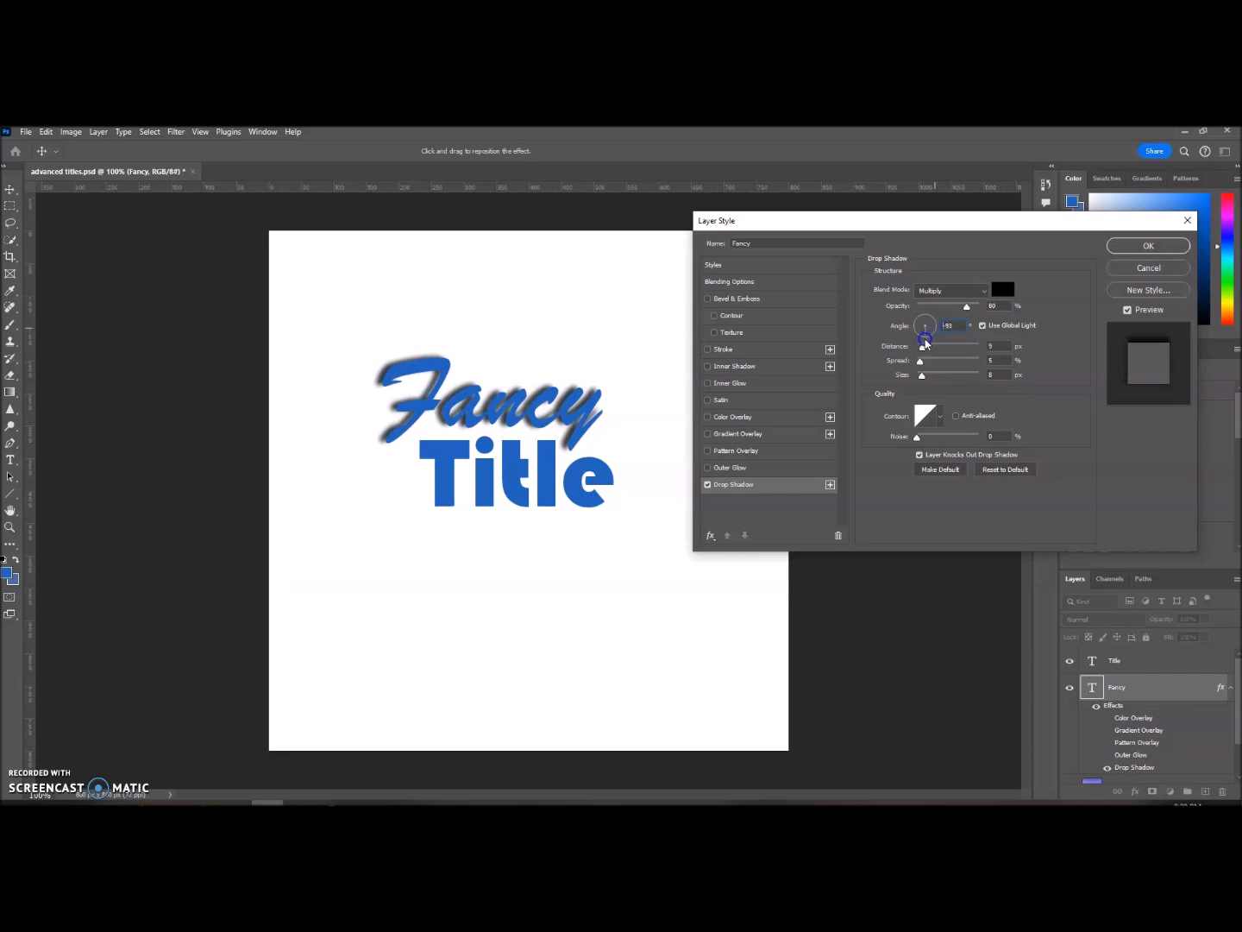
pyautogui.click(924, 341)
pyautogui.click(914, 332)
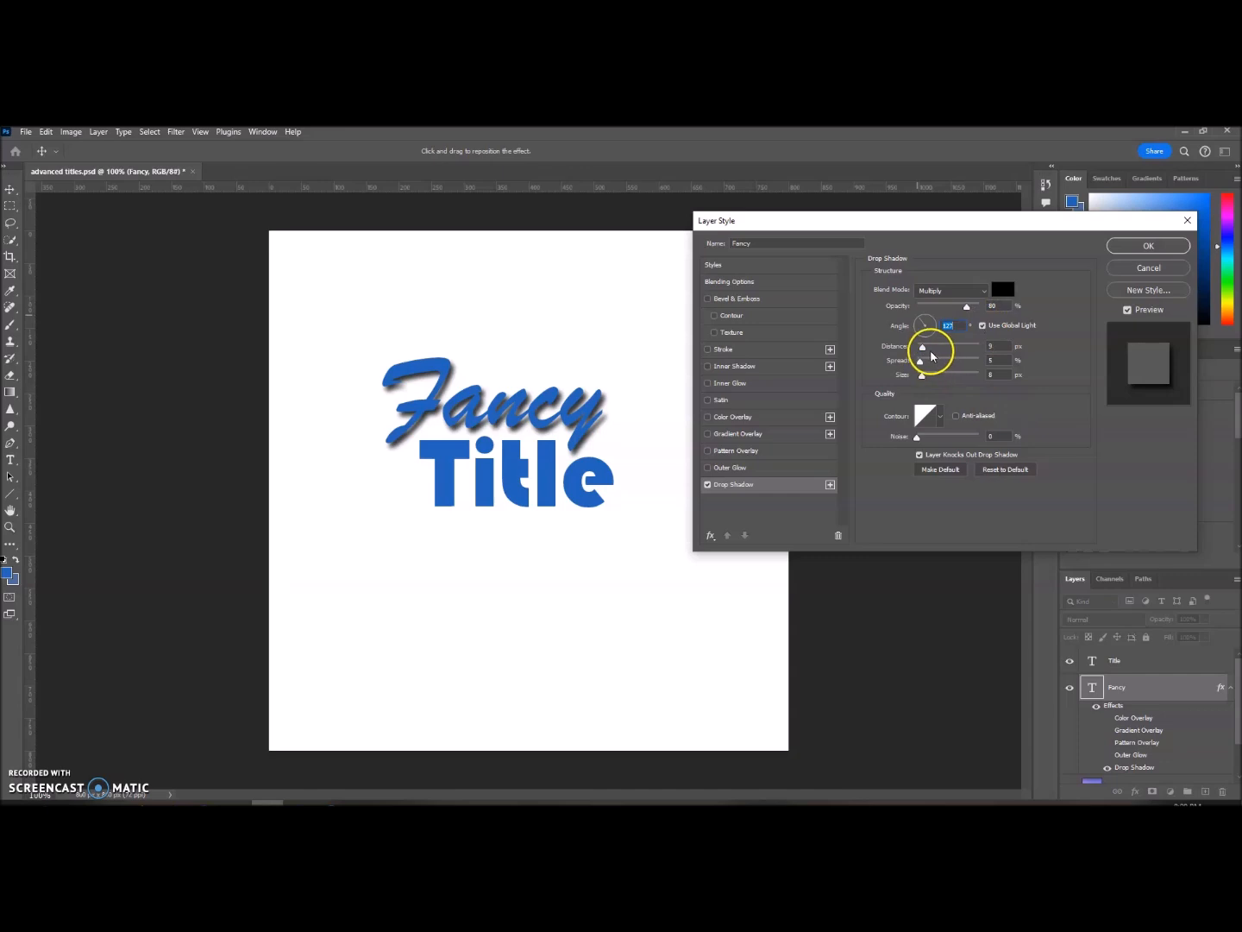
# Step: Set the drop shadow's distance to 10 px, its spread to 14% and its size to 18 px
pyautogui.moveTo(923, 349)
pyautogui.mouseDown()
pyautogui.moveTo(936, 349)
pyautogui.moveTo(925, 352)
pyautogui.mouseUp()
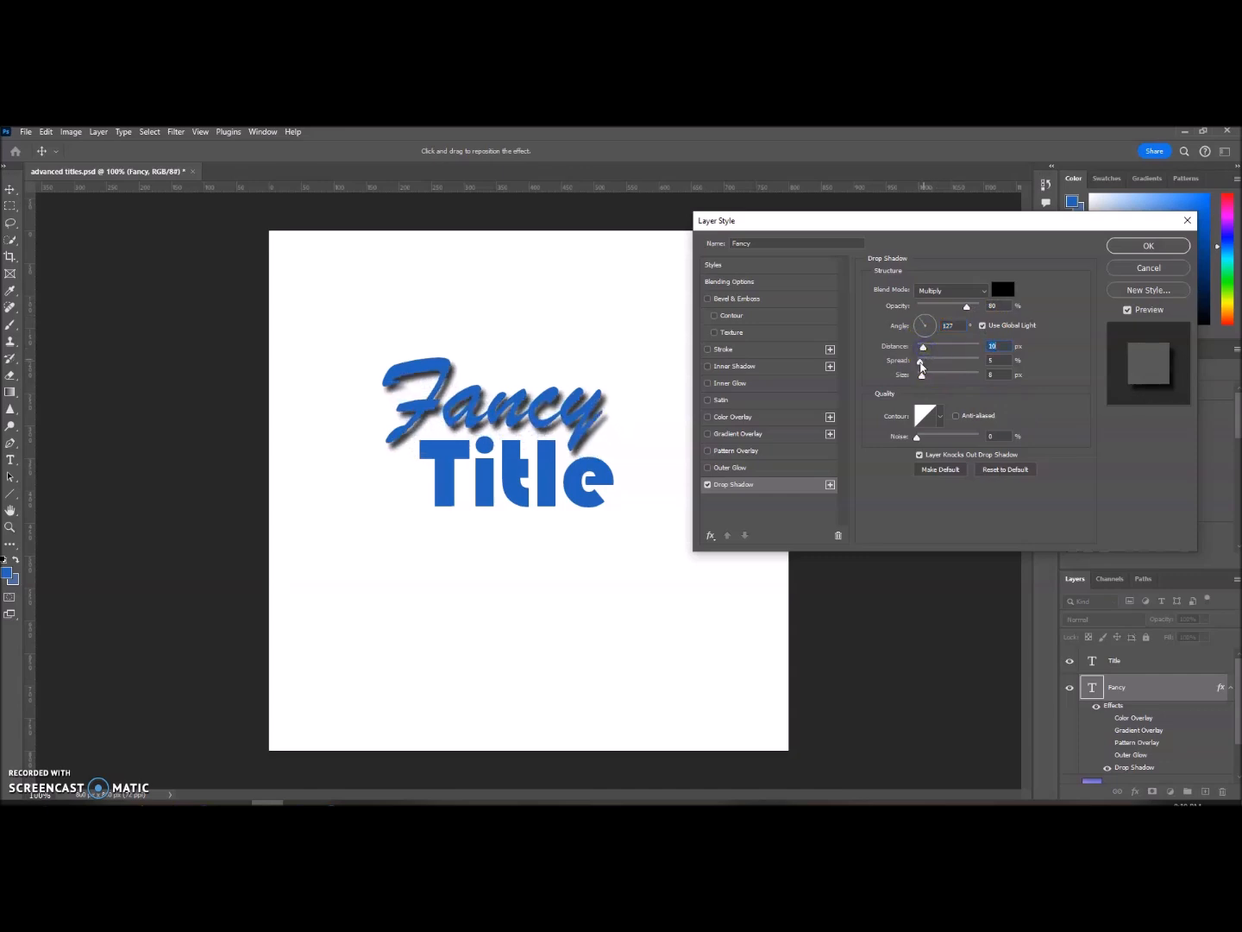
pyautogui.moveTo(922, 373)
pyautogui.mouseDown()
pyautogui.moveTo(946, 378)
pyautogui.moveTo(933, 380)
pyautogui.mouseUp()
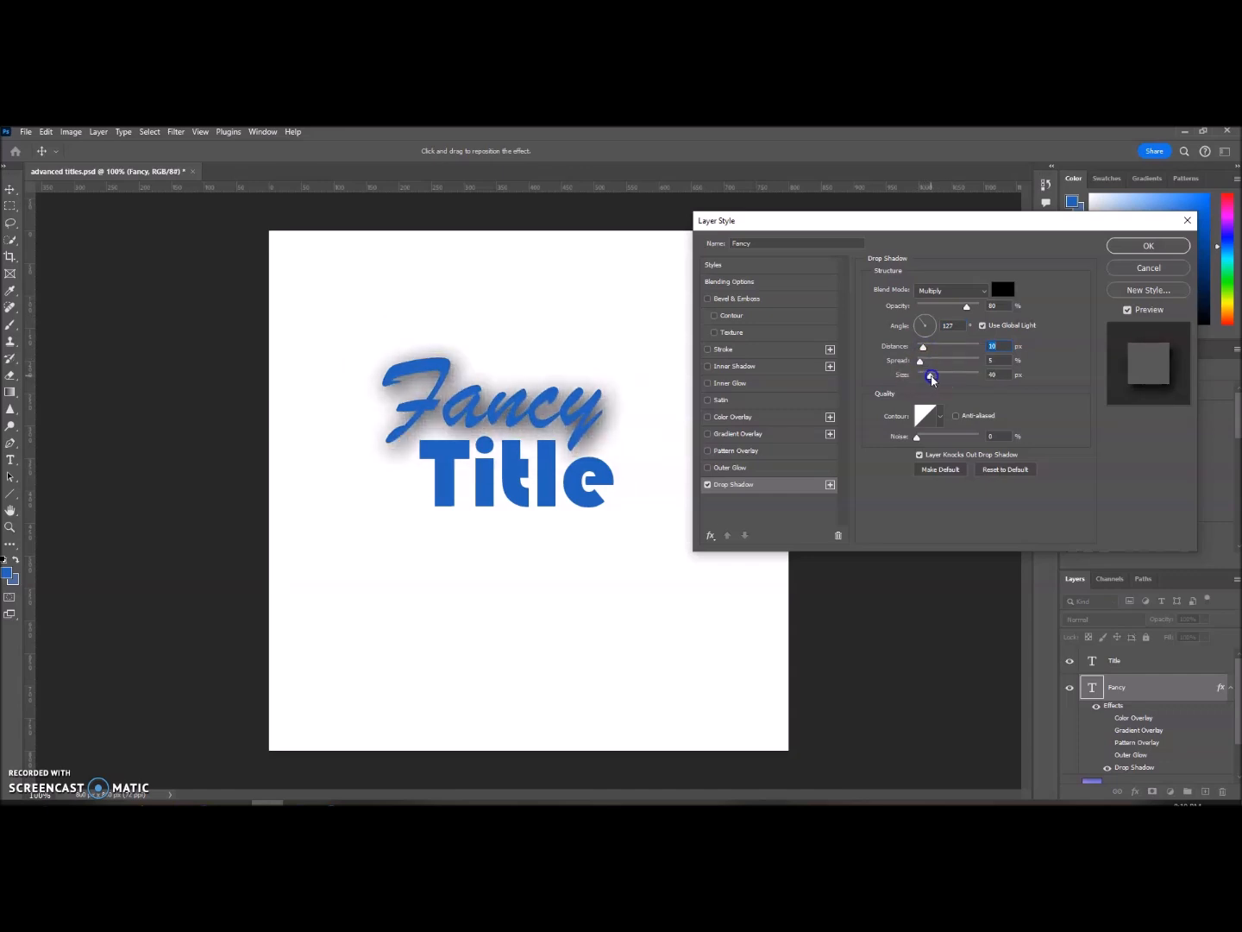
pyautogui.moveTo(919, 365)
pyautogui.mouseDown()
pyautogui.moveTo(988, 367)
pyautogui.moveTo(928, 363)
pyautogui.mouseUp()
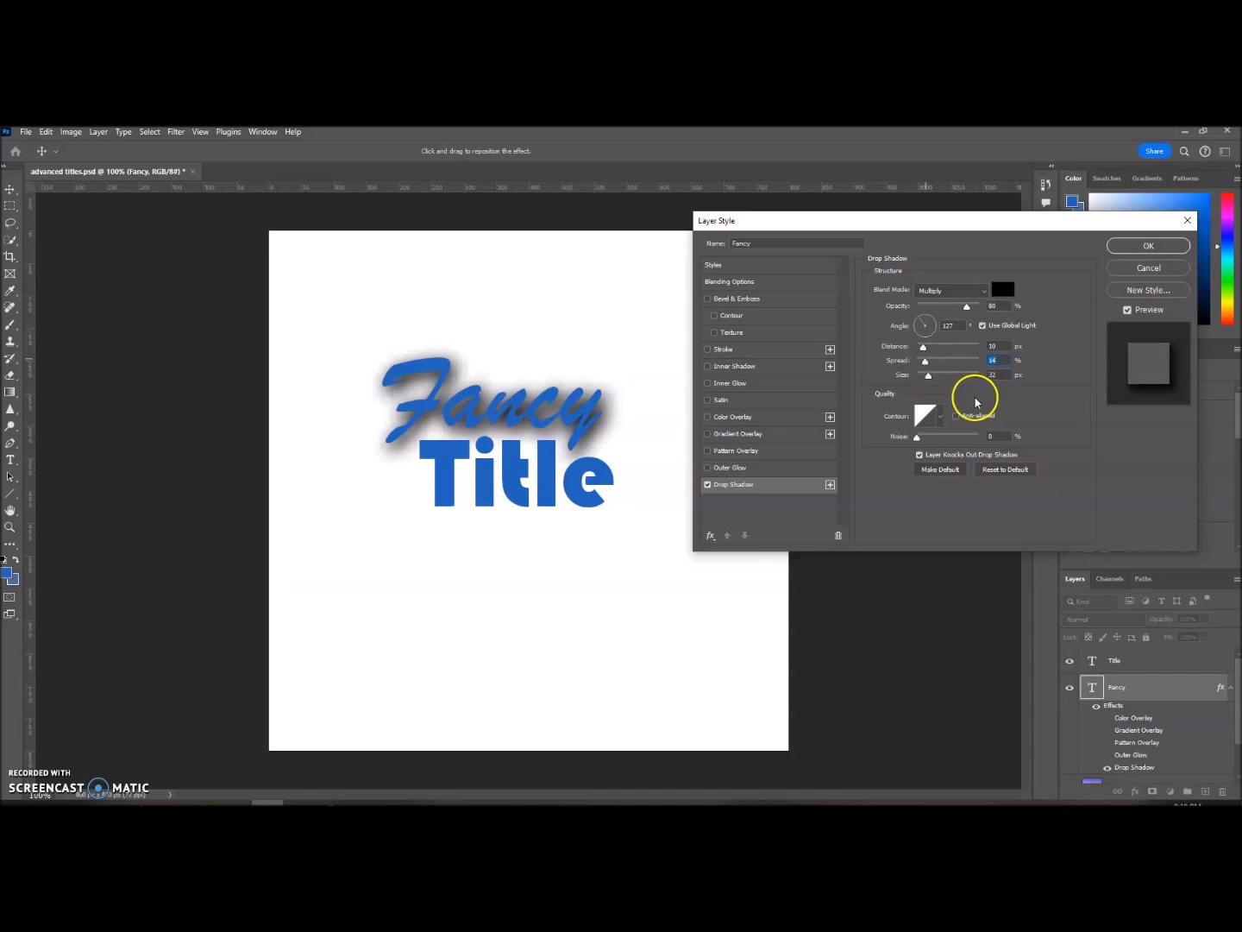
pyautogui.moveTo(929, 377); pyautogui.dragTo(927, 379)
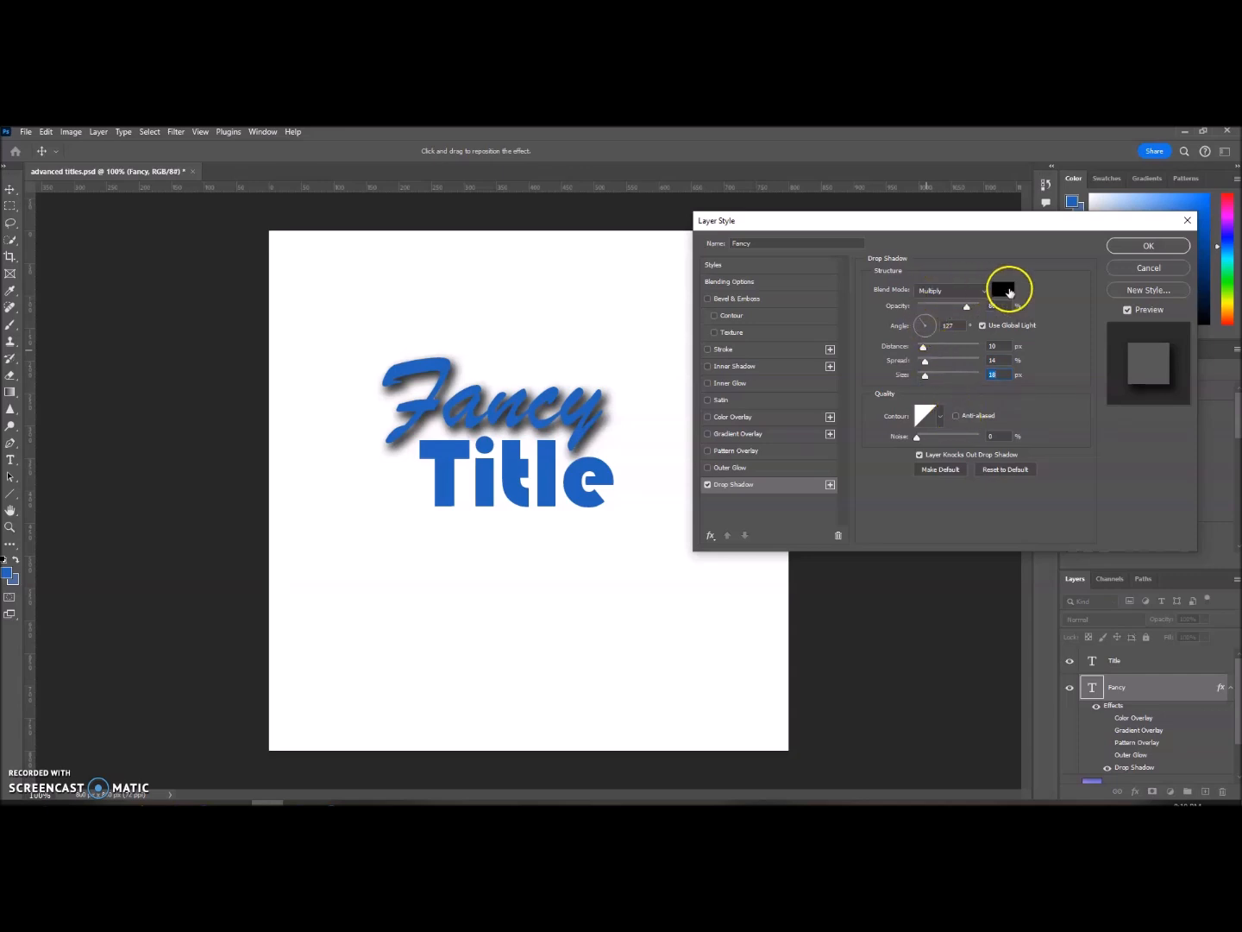
# Step: Change the drop shadow's color to bright red, f40b0b
pyautogui.click(1014, 293)
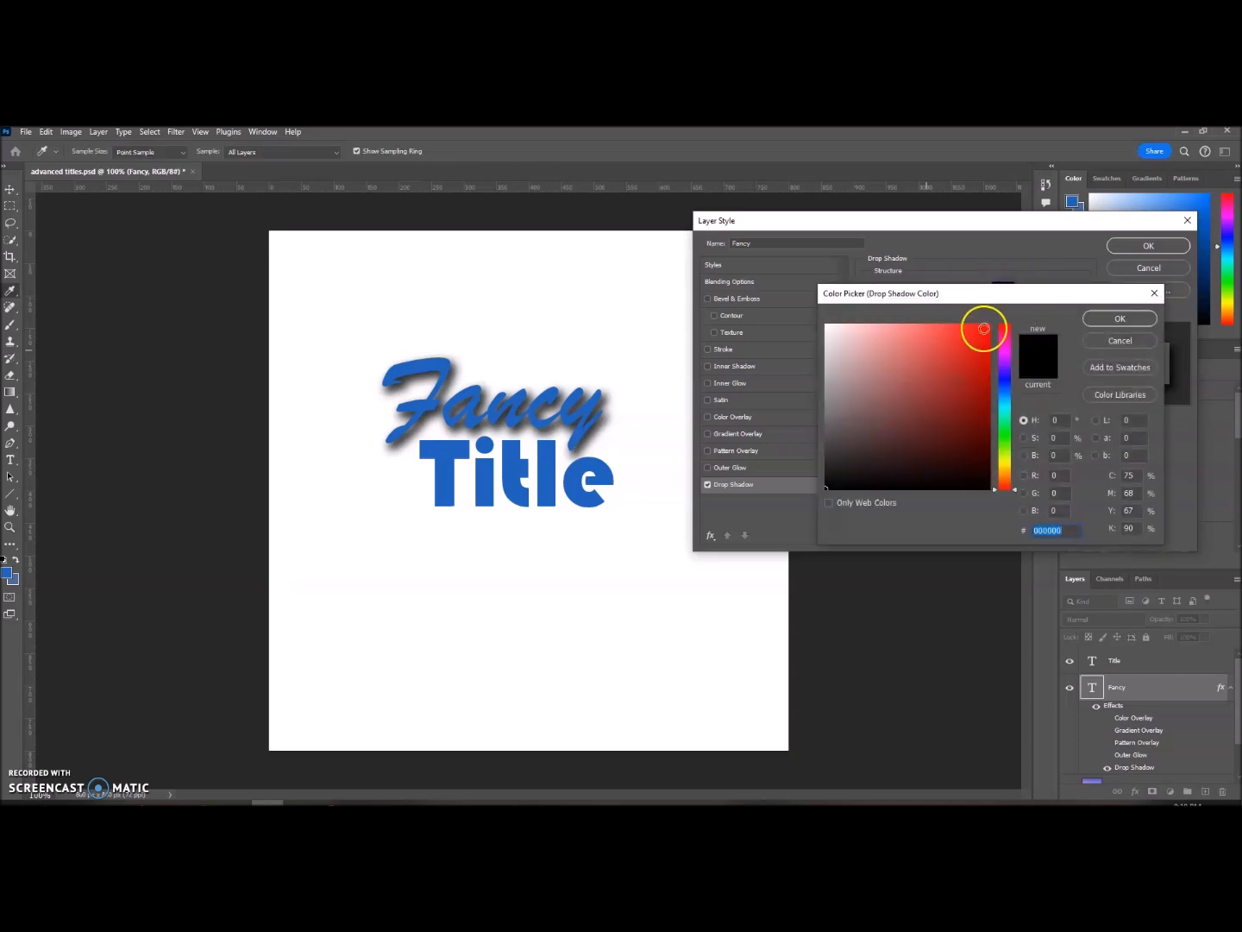
pyautogui.click(984, 334)
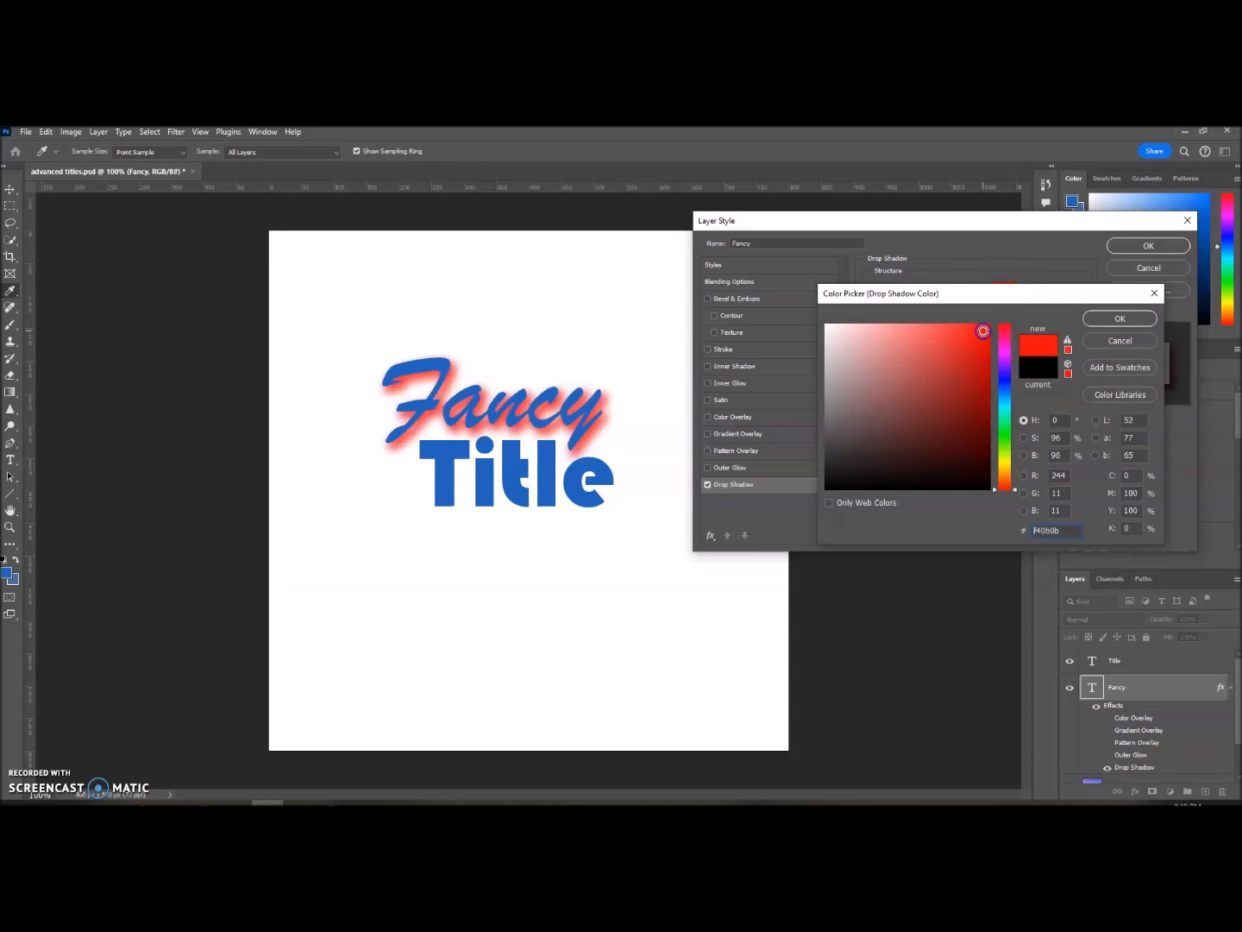
pyautogui.click(1107, 320)
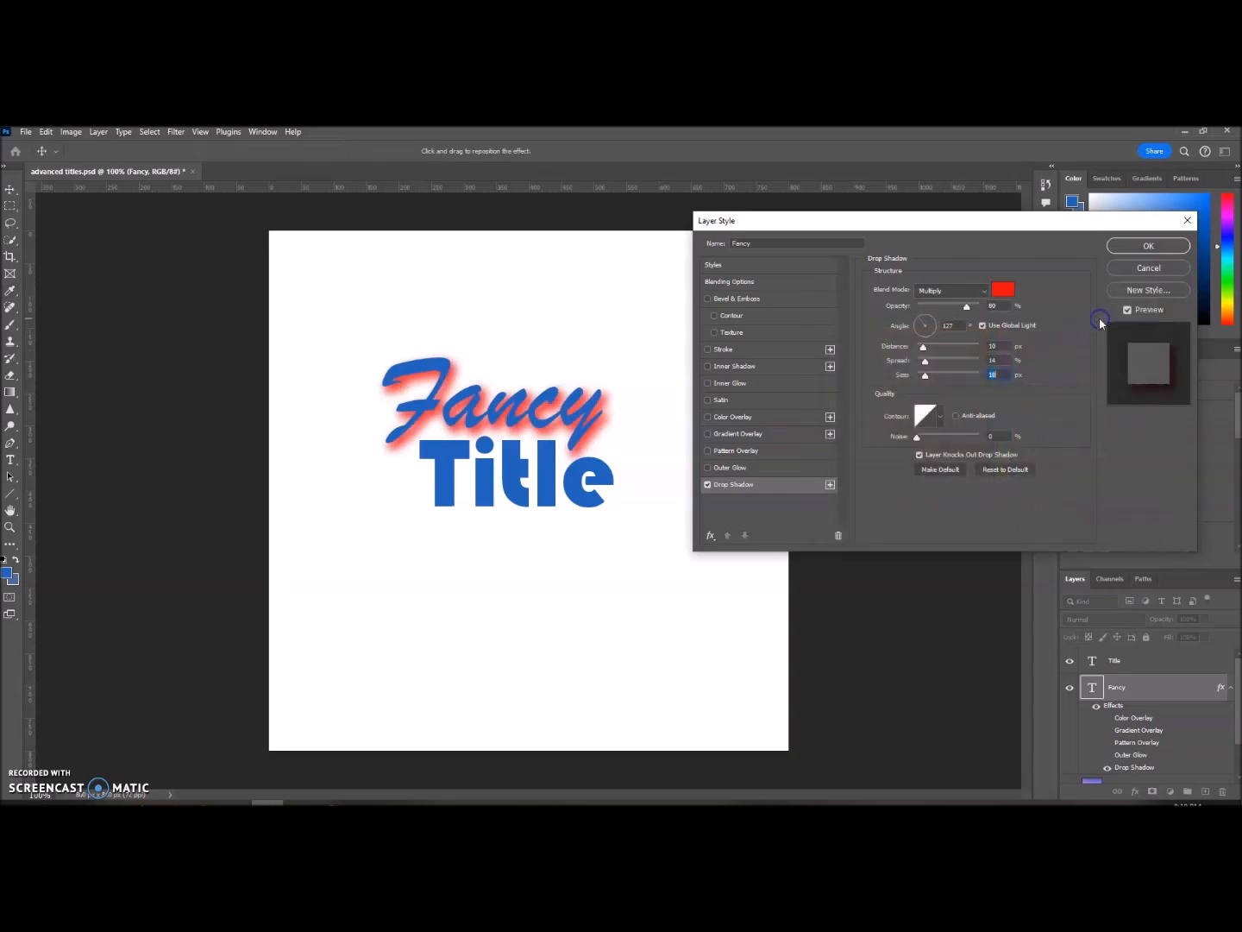
# Step: Give the drop shadow Normal blend mode and a hard edge with 7 px distance, 100% spread and 1 px size
pyautogui.click(958, 293)
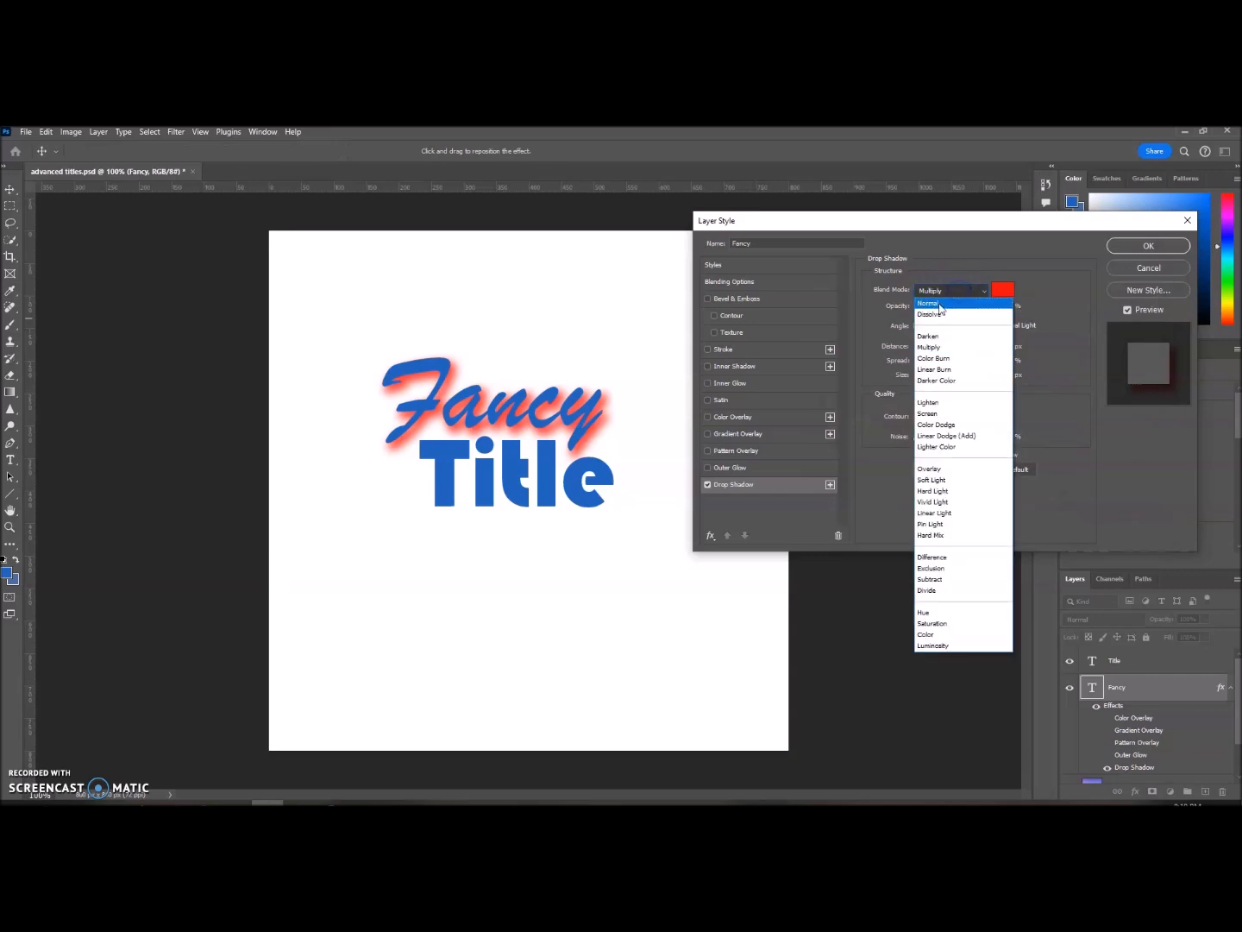
pyautogui.click(939, 302)
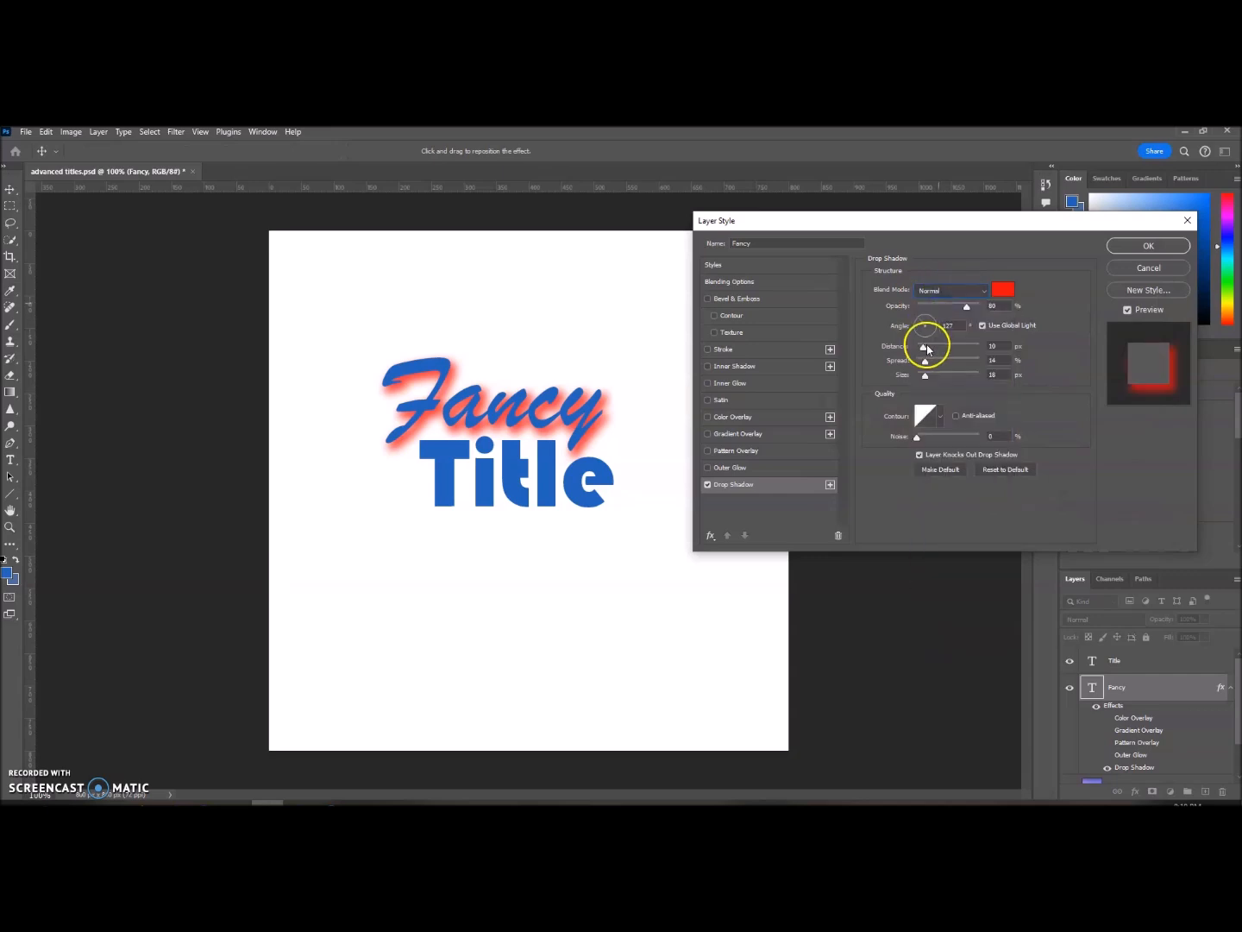
pyautogui.moveTo(927, 367); pyautogui.dragTo(980, 364)
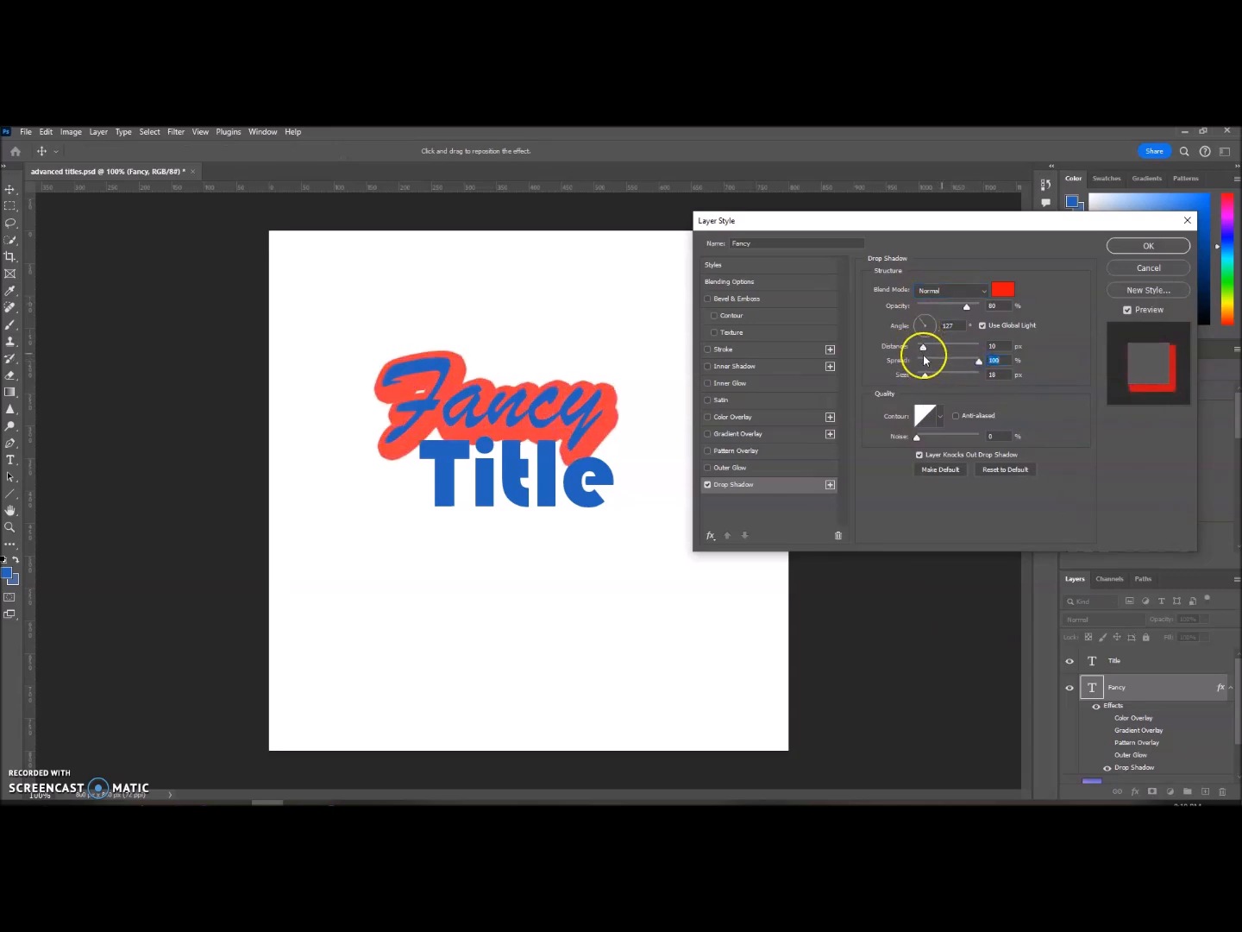
pyautogui.moveTo(918, 345); pyautogui.dragTo(920, 384)
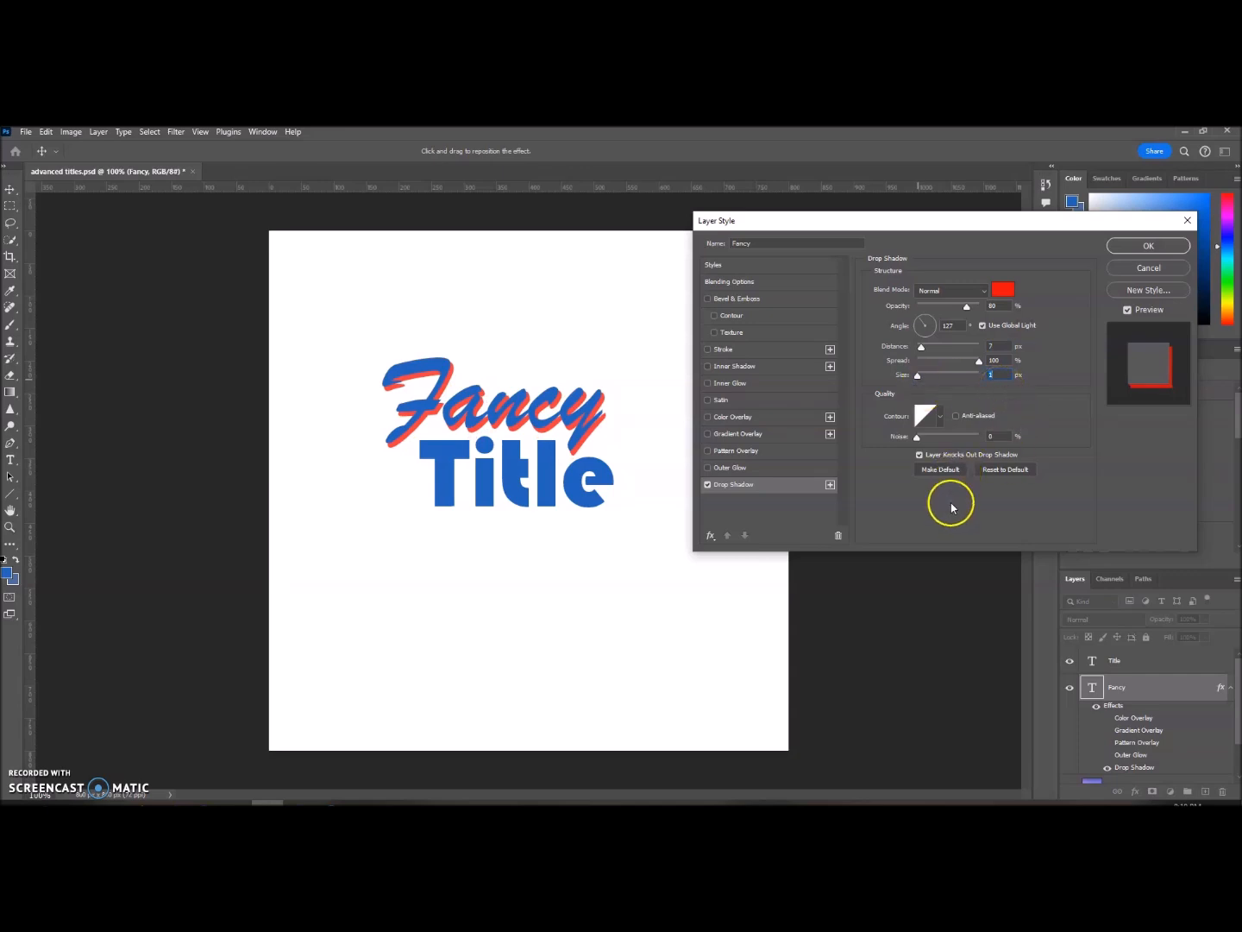
# Step: Add a second Drop Shadow to the Fancy text and color it blue, 160bf4
pyautogui.click(831, 485)
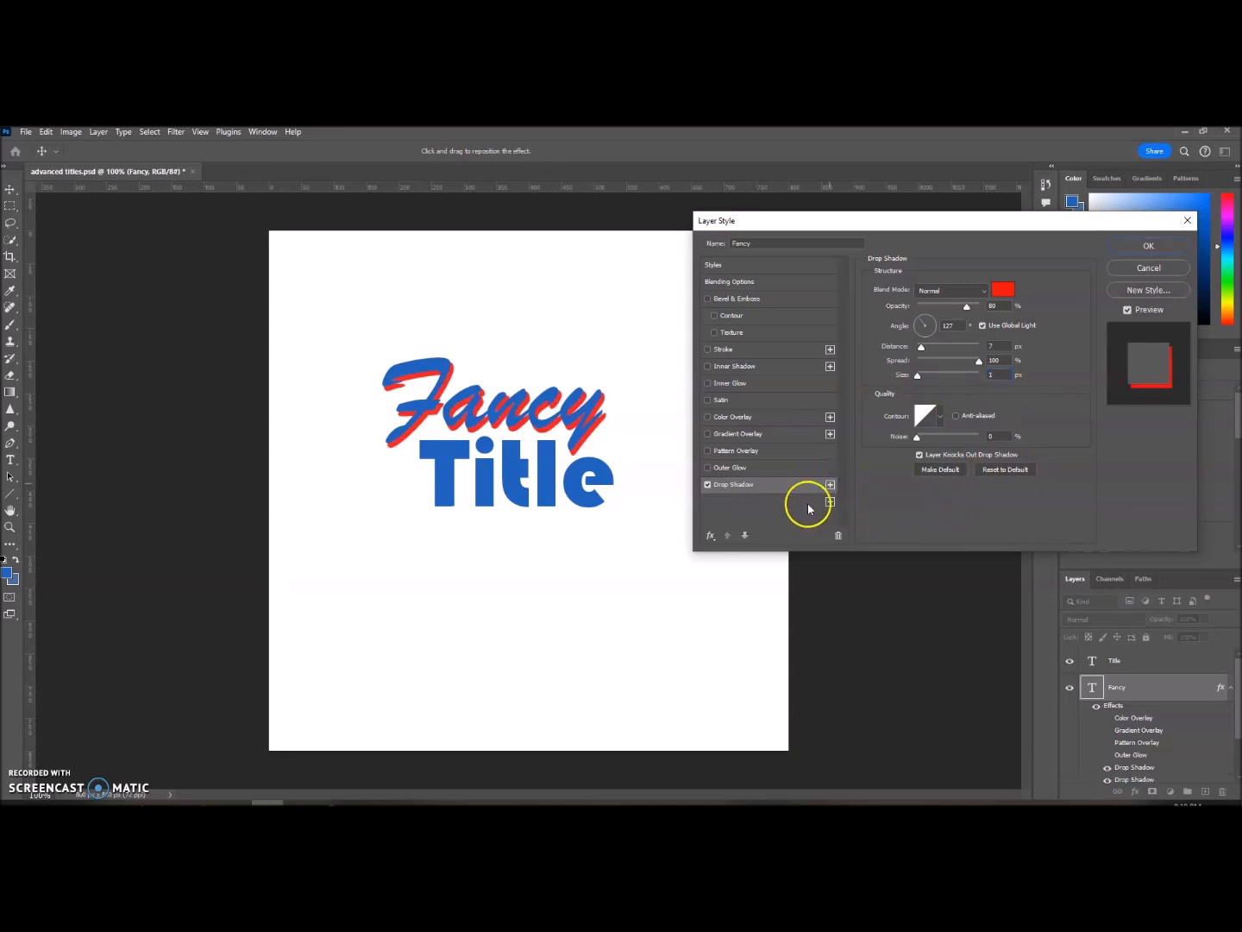
pyautogui.click(807, 504)
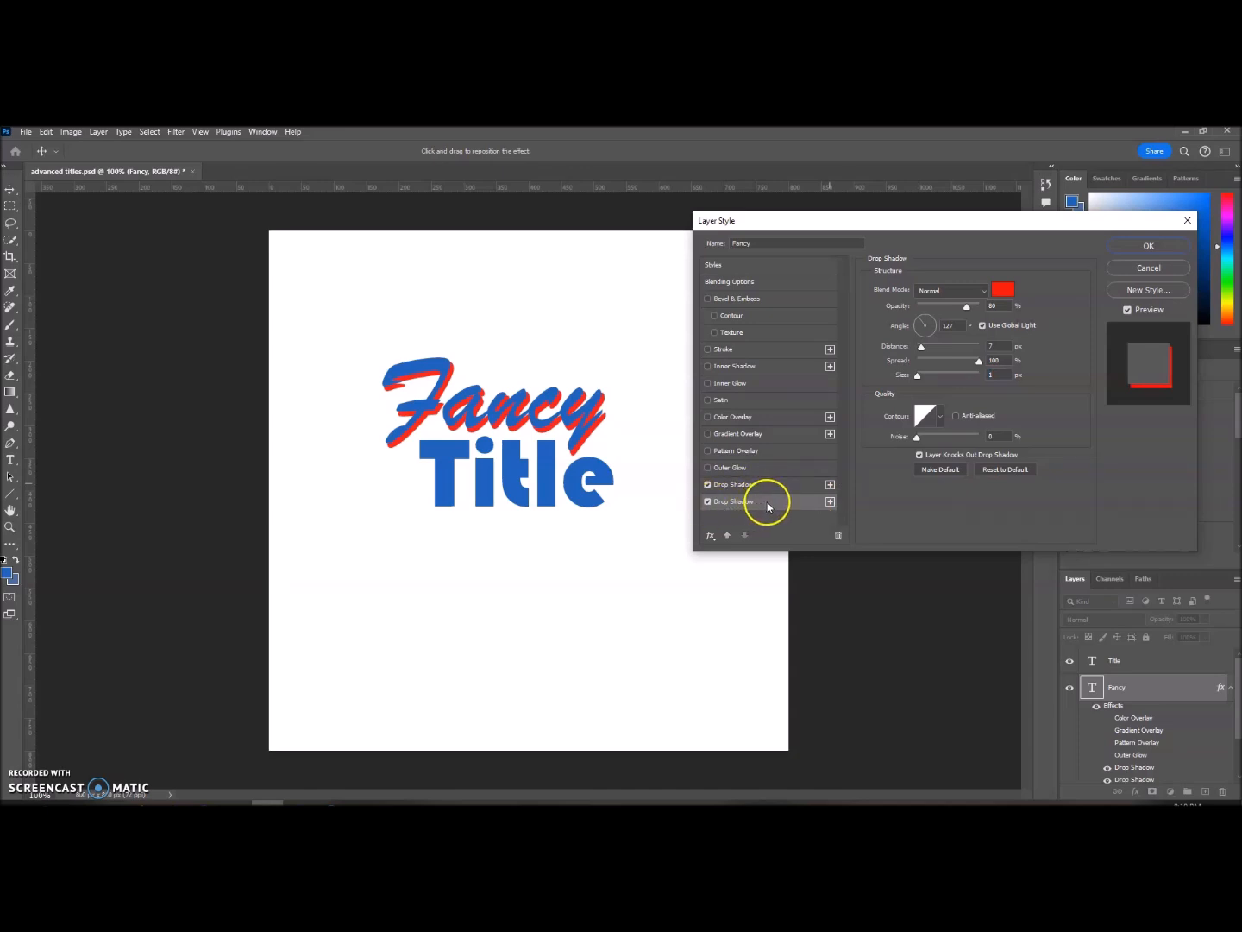
pyautogui.click(1011, 286)
pyautogui.click(1005, 388)
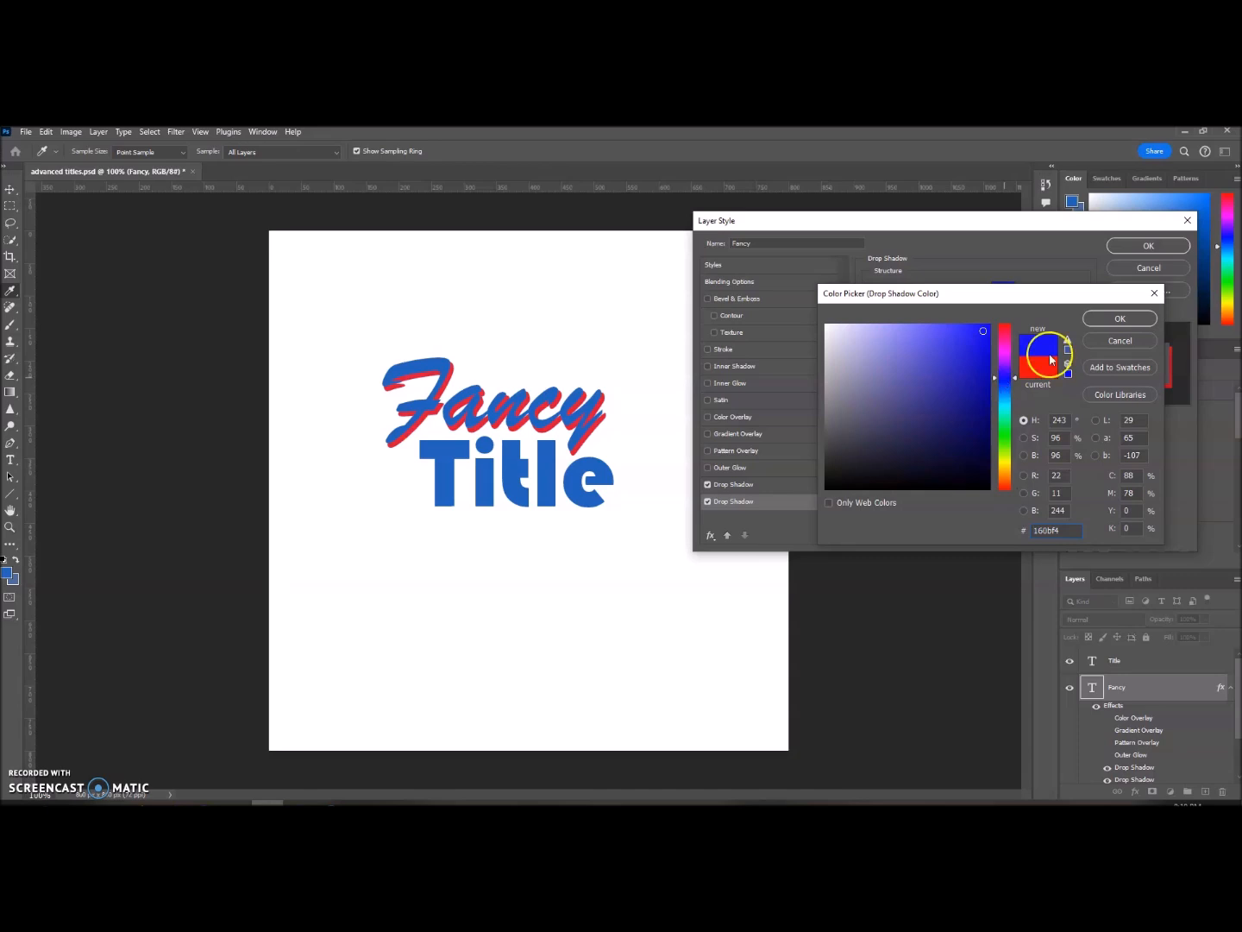
pyautogui.click(1121, 318)
# Step: Set the second drop shadow's distance to 14 px and change its color to green, 36f40b
pyautogui.moveTo(921, 350); pyautogui.dragTo(929, 351)
pyautogui.click(1003, 288)
pyautogui.click(1006, 441)
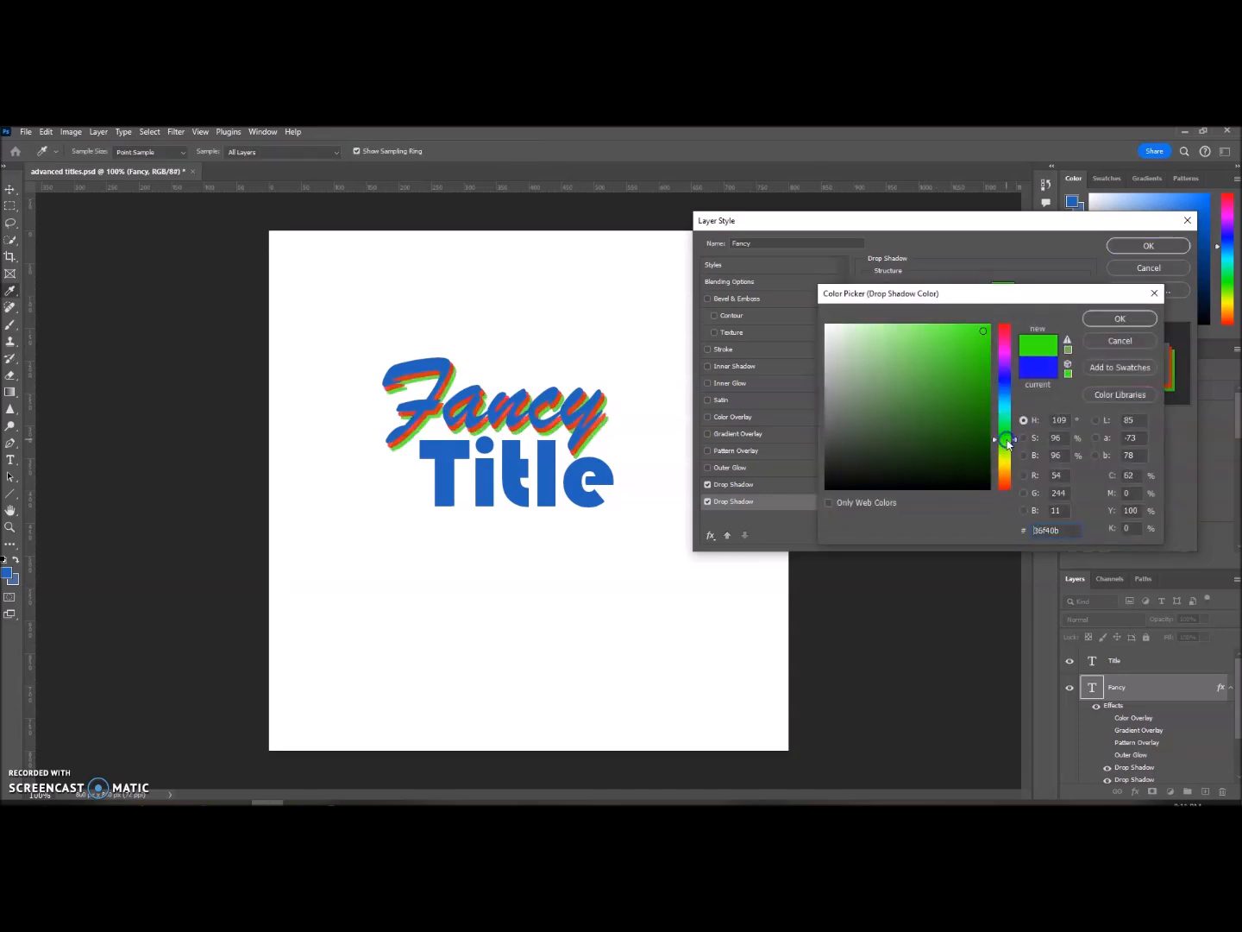
pyautogui.click(1122, 318)
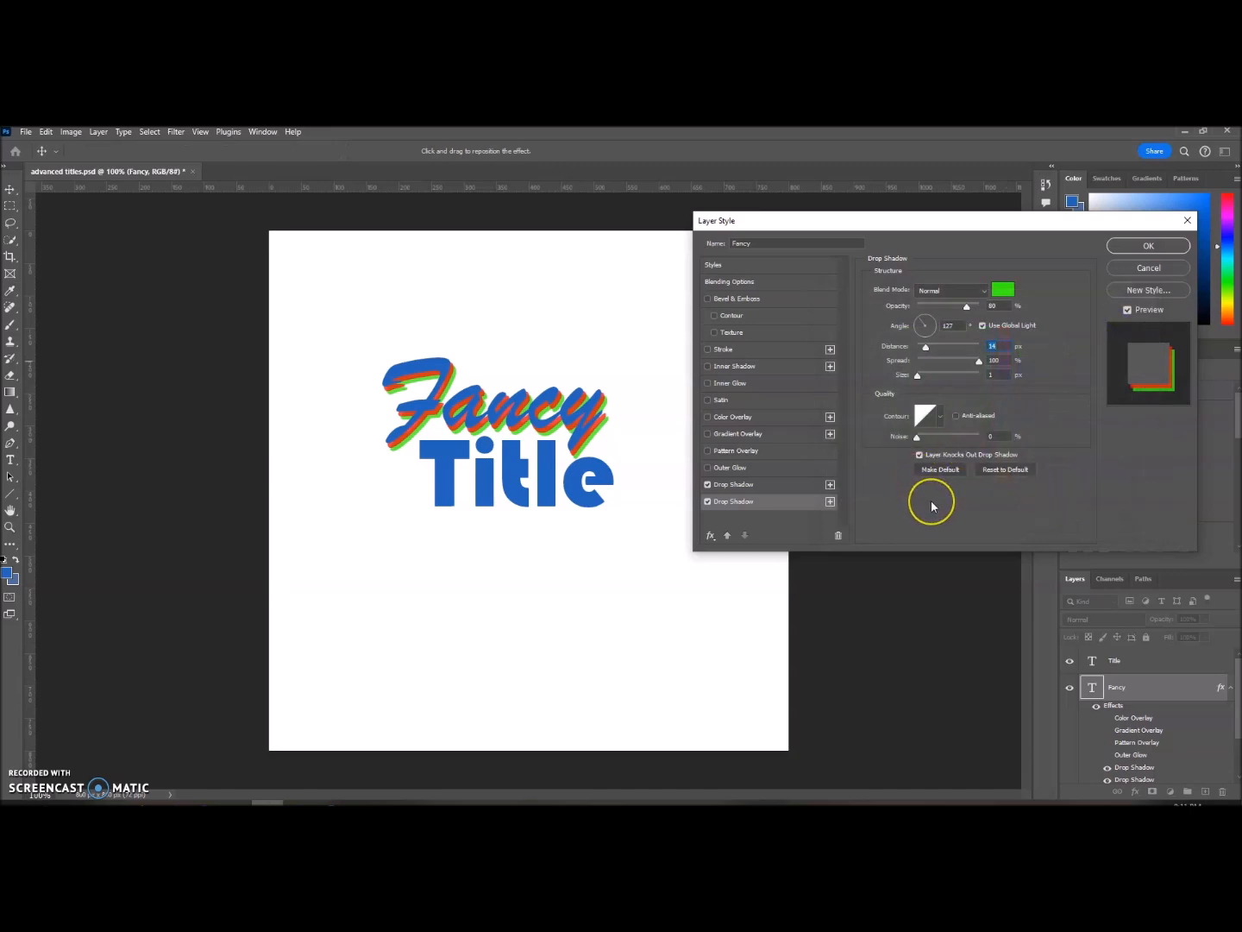
# Step: Delete the second drop shadow and apply the layer style to the Fancy text
pyautogui.click(708, 502)
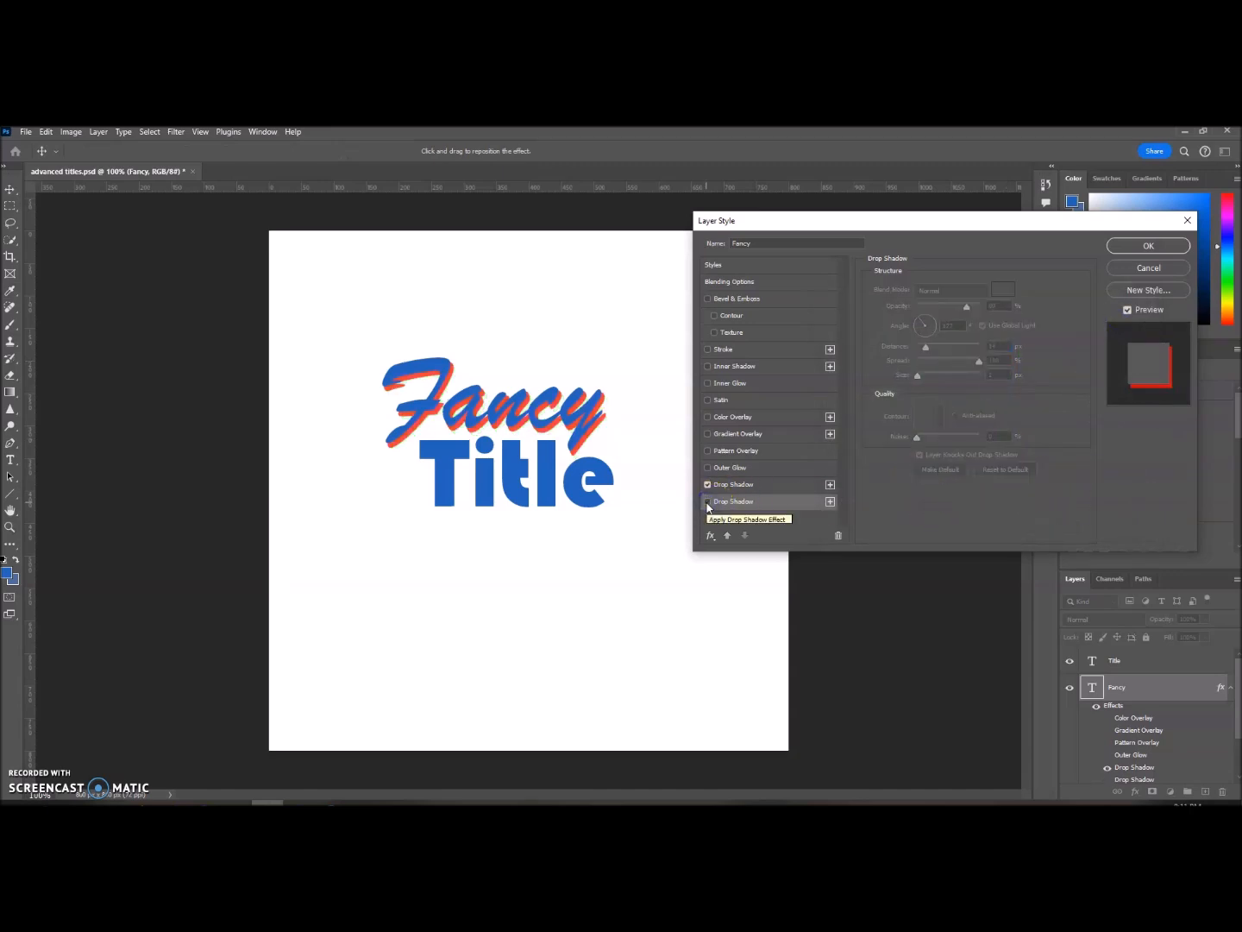
pyautogui.click(837, 535)
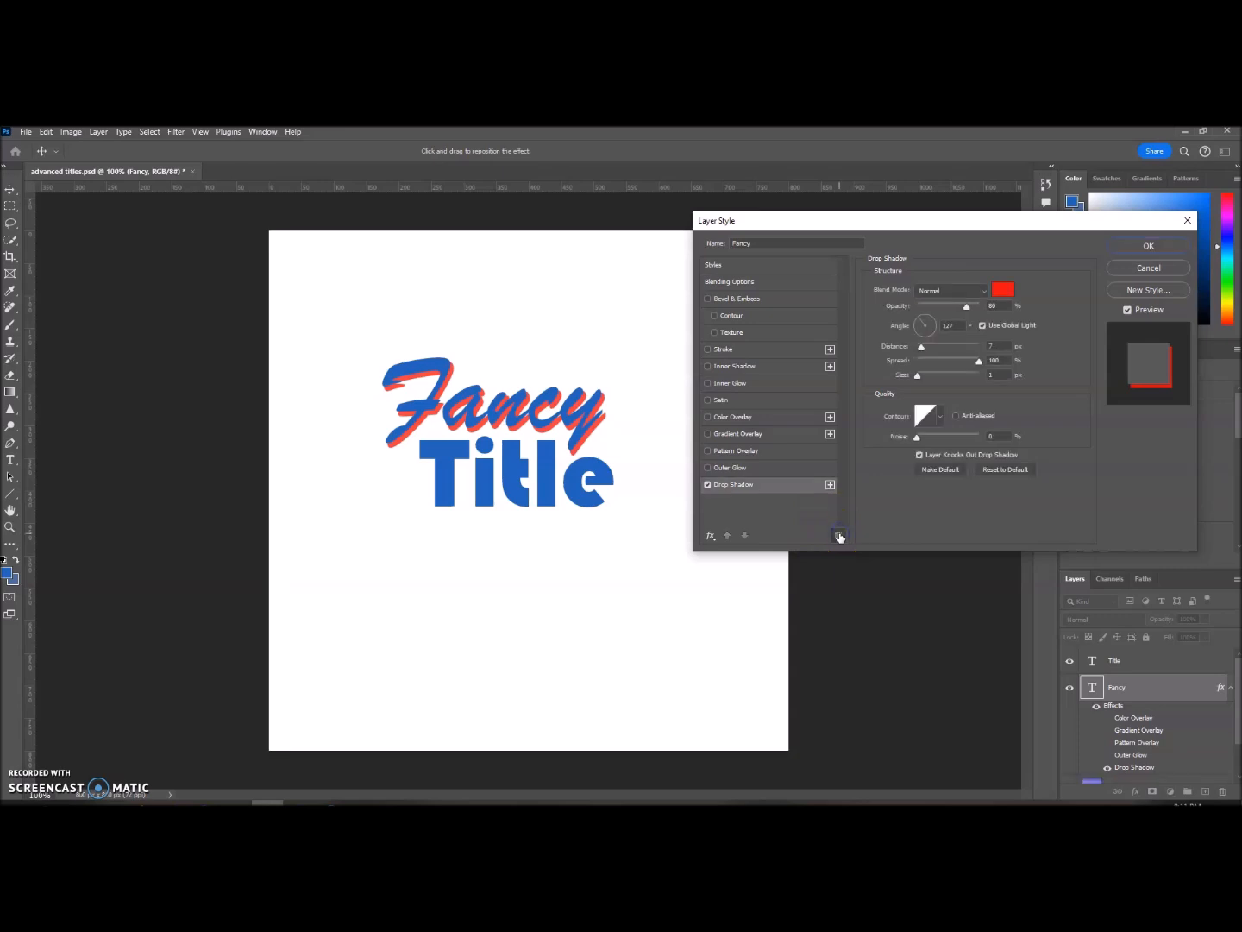
pyautogui.click(1145, 249)
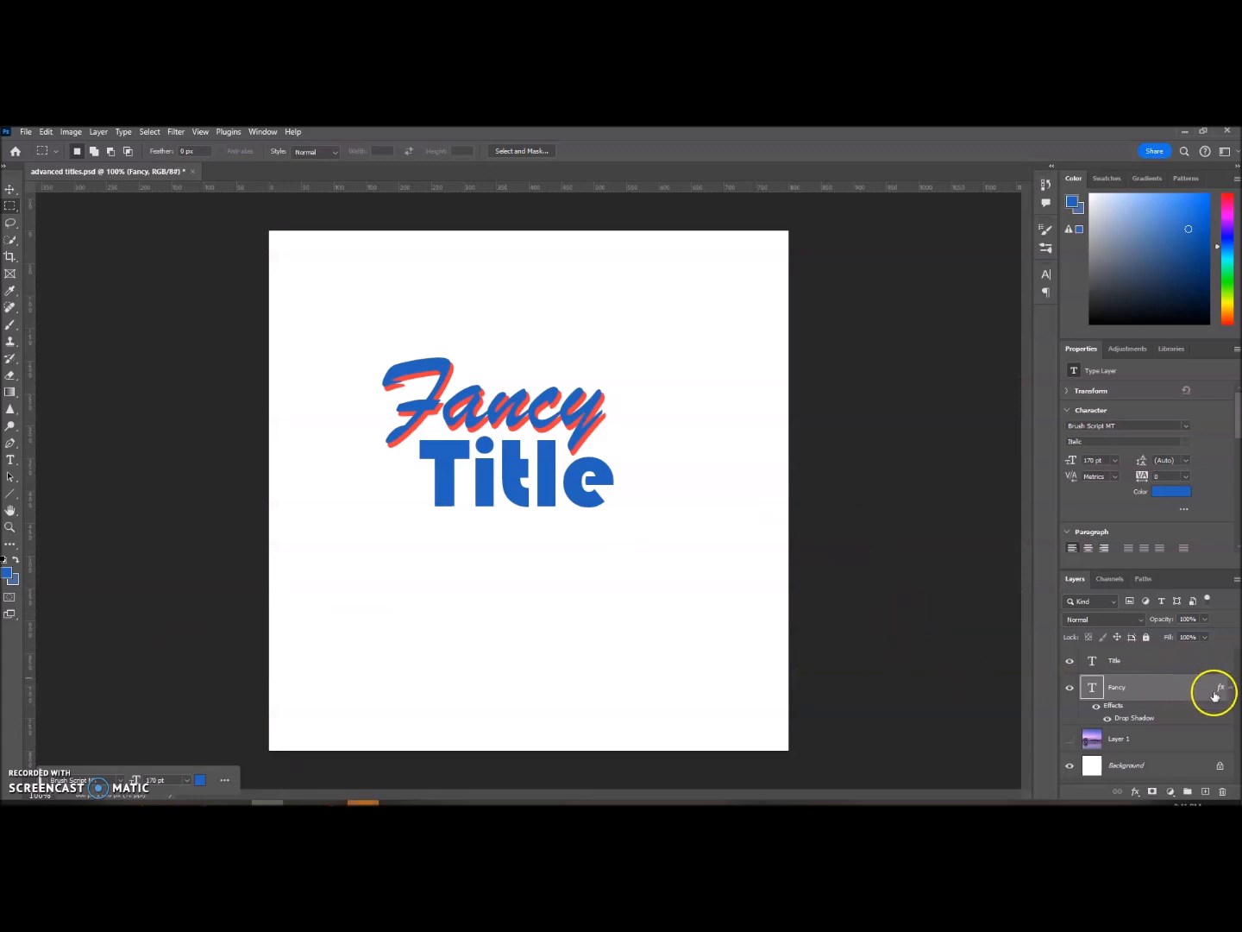
# Step: Toggle the Fancy layer's effects and its individual drop shadow off and on to compare the text with and without them
pyautogui.click(1097, 708)
pyautogui.click(1097, 708)
pyautogui.click(1098, 707)
pyautogui.click(1097, 707)
pyautogui.click(1107, 721)
pyautogui.click(1107, 721)
pyautogui.click(1106, 721)
pyautogui.click(1107, 721)
# Step: Add a Stroke to the Title text and color it red, f63c3c, sampled from the Fancy text's shadow
pyautogui.click(1155, 666)
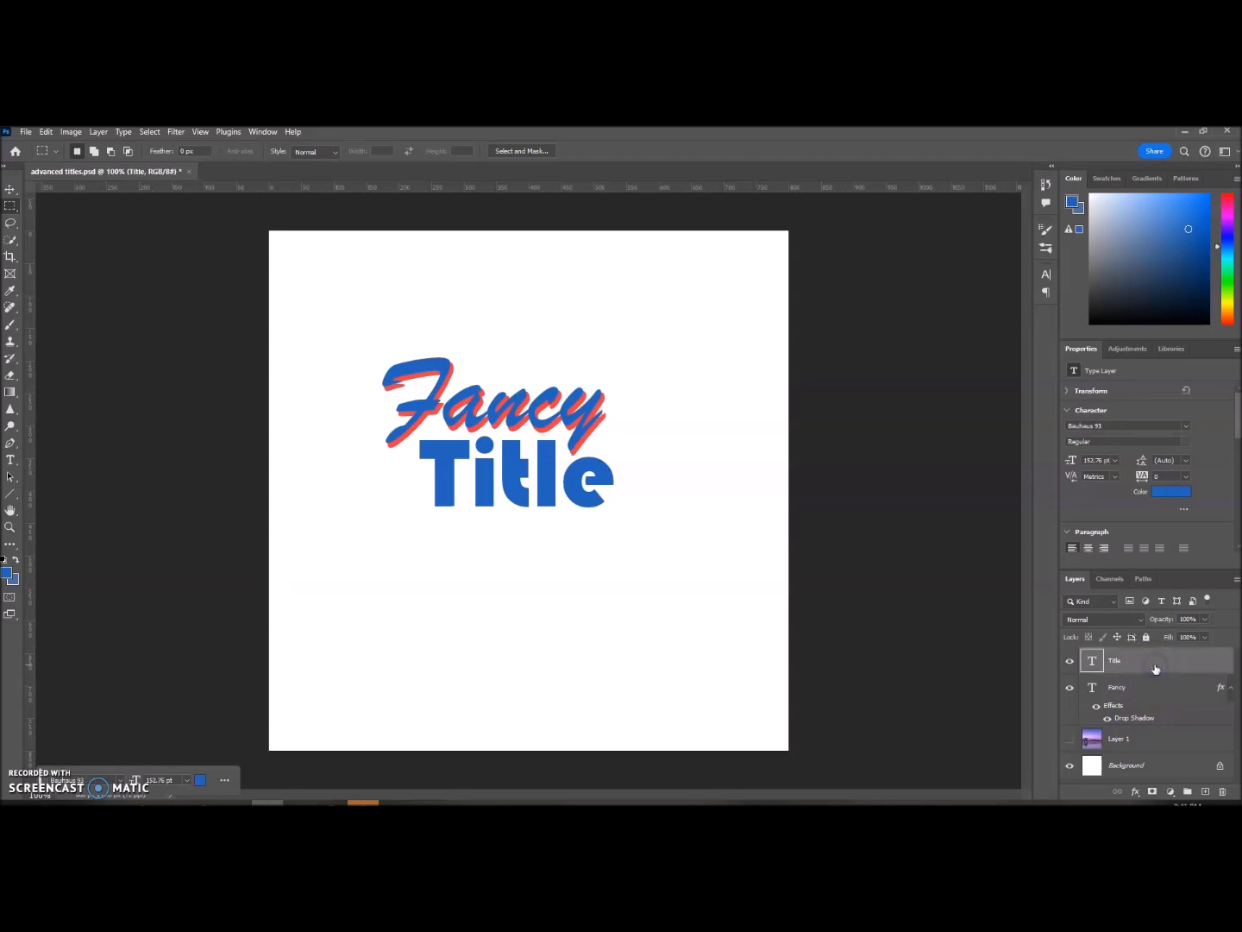
pyautogui.click(1190, 660)
pyautogui.doubleClick(1191, 660)
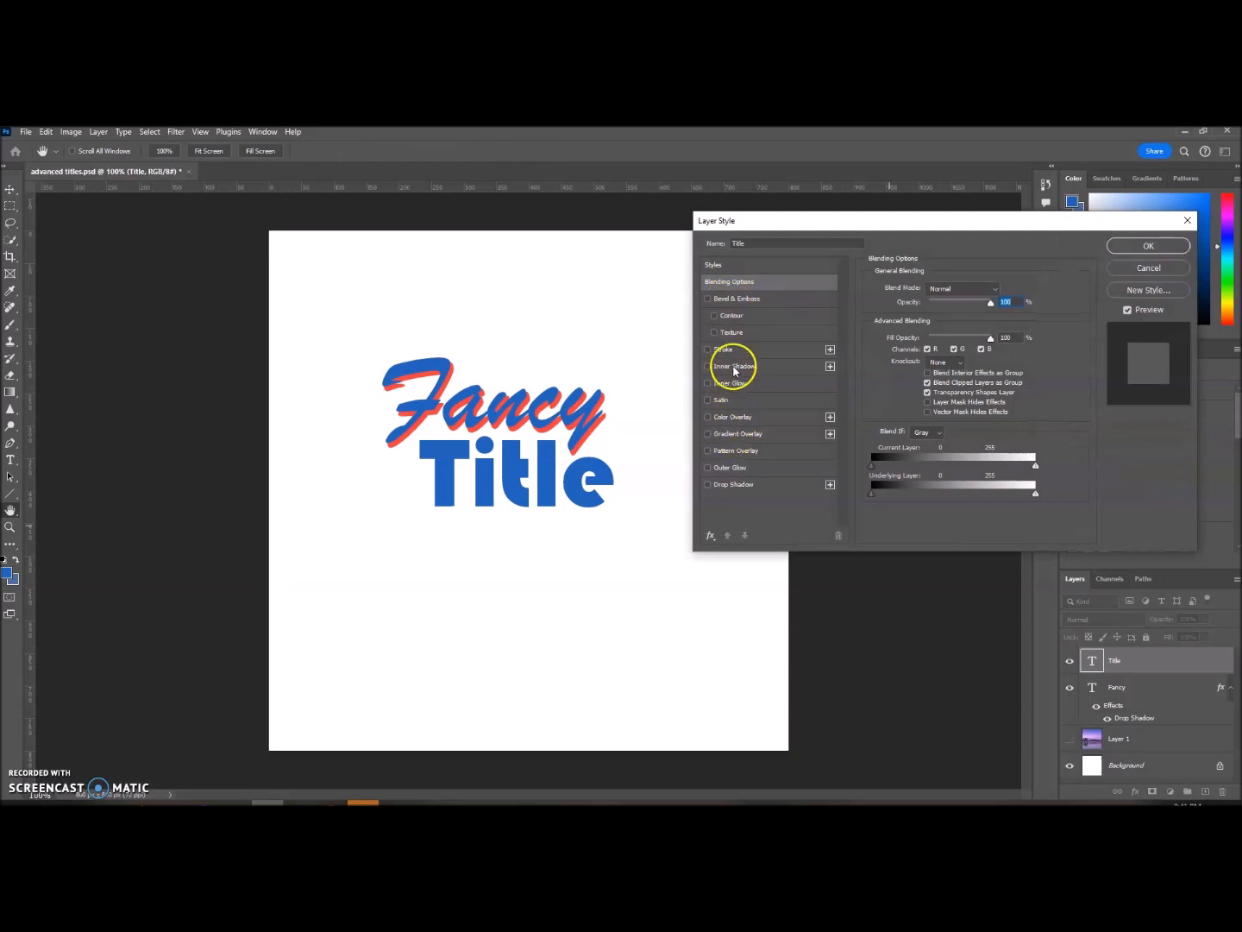
pyautogui.click(770, 350)
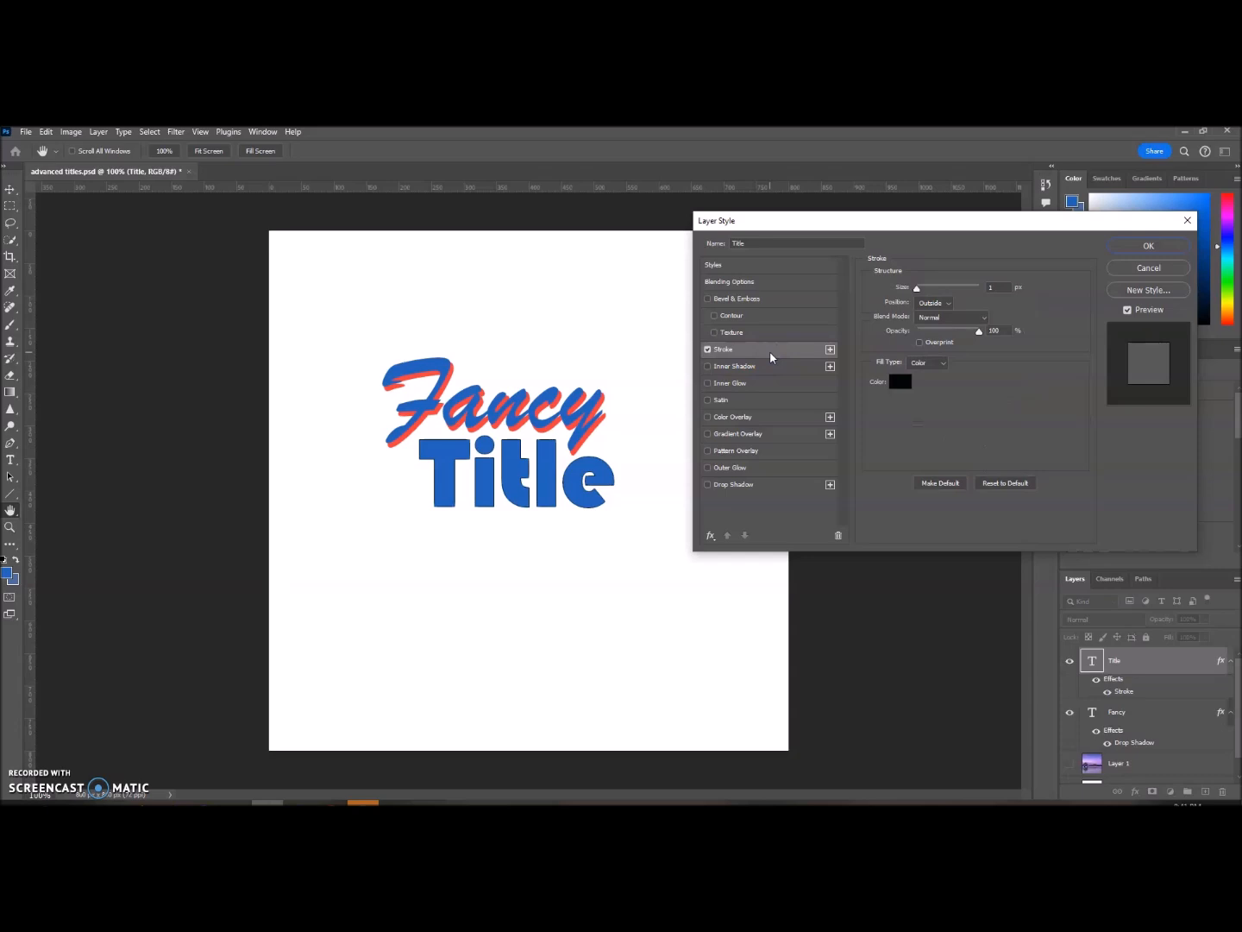
pyautogui.click(898, 385)
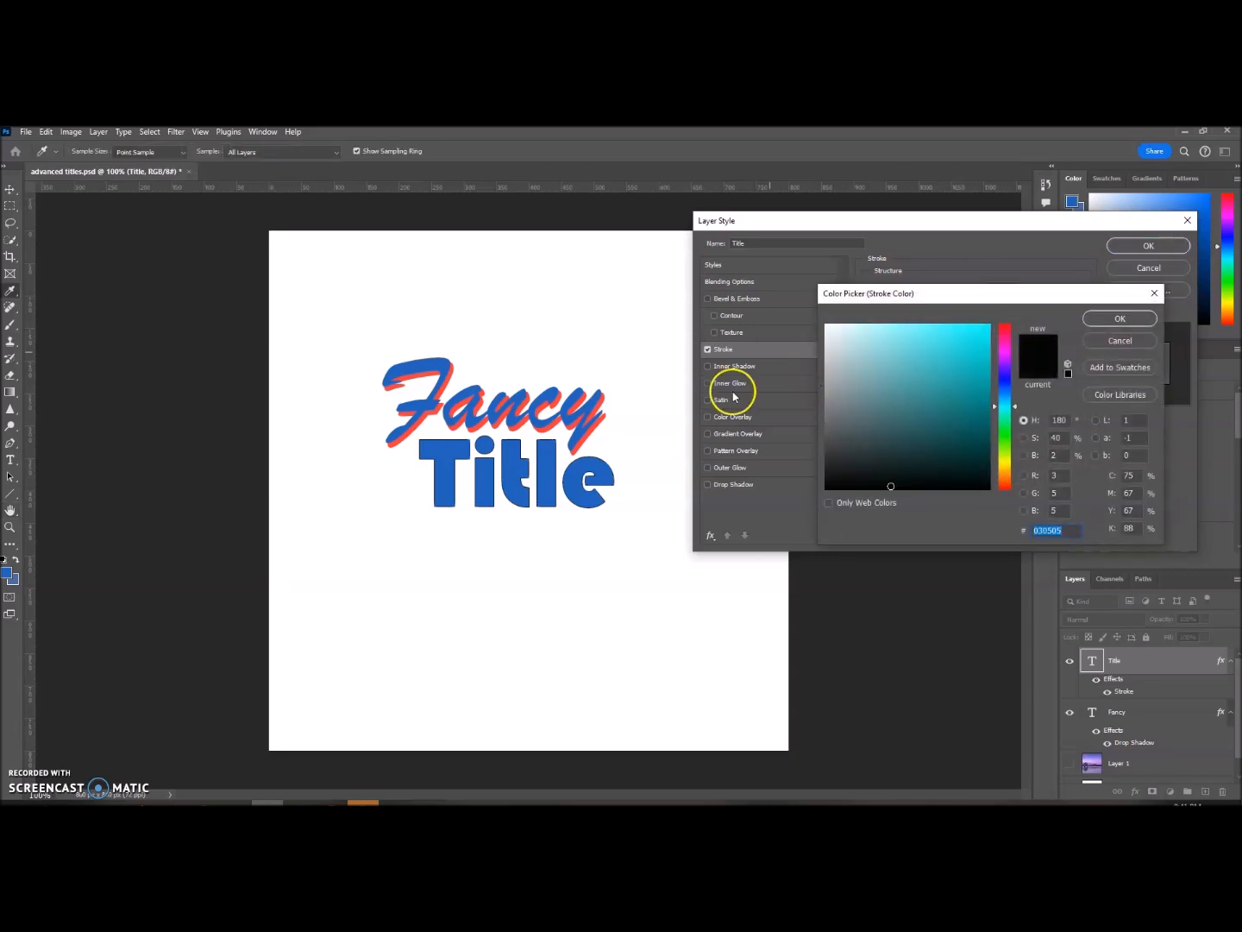
pyautogui.click(520, 423)
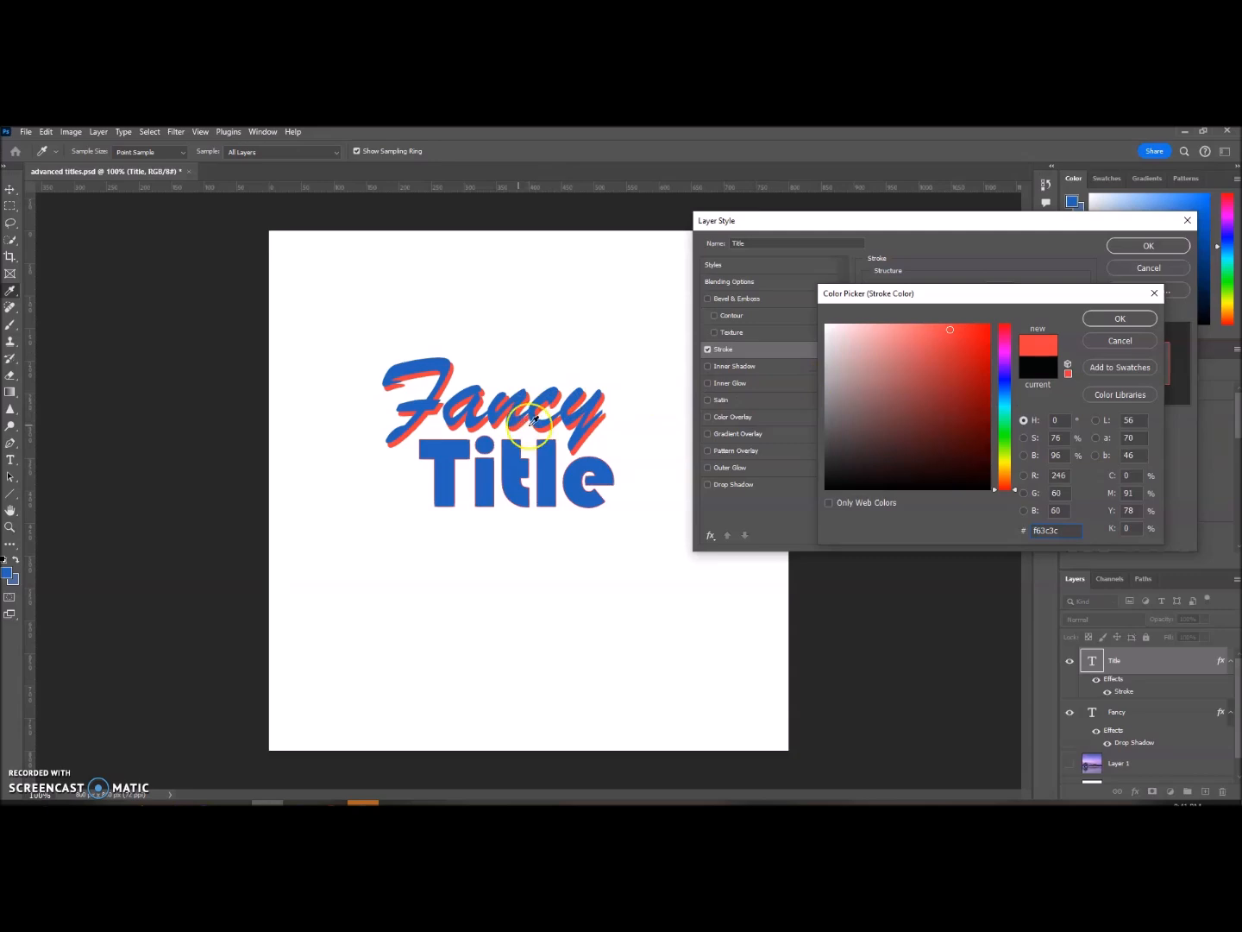
pyautogui.click(1112, 318)
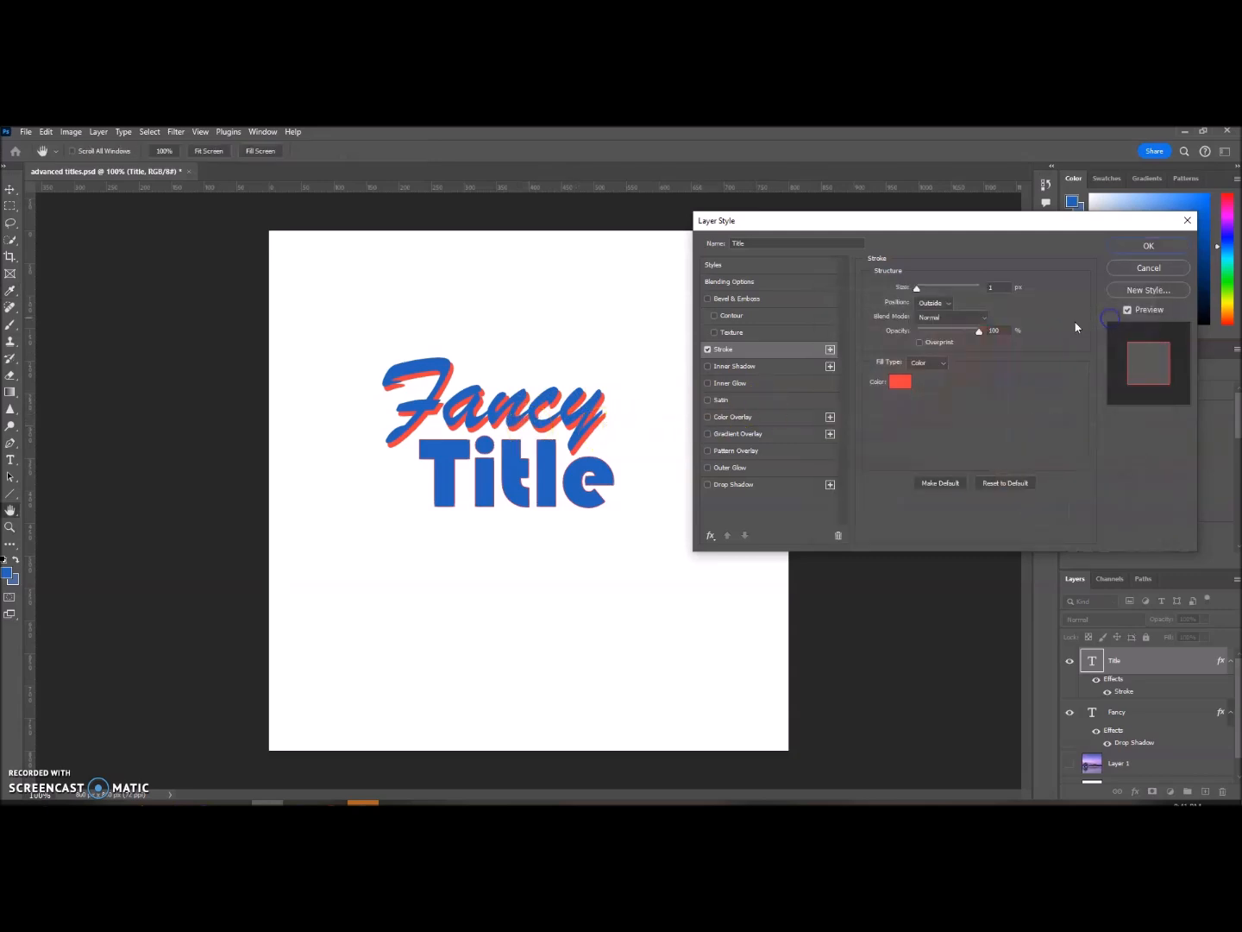
# Step: Try the Title stroke Inside, then apply it with Center position, 6 px size and 59% opacity
pyautogui.moveTo(916, 287); pyautogui.dragTo(920, 293)
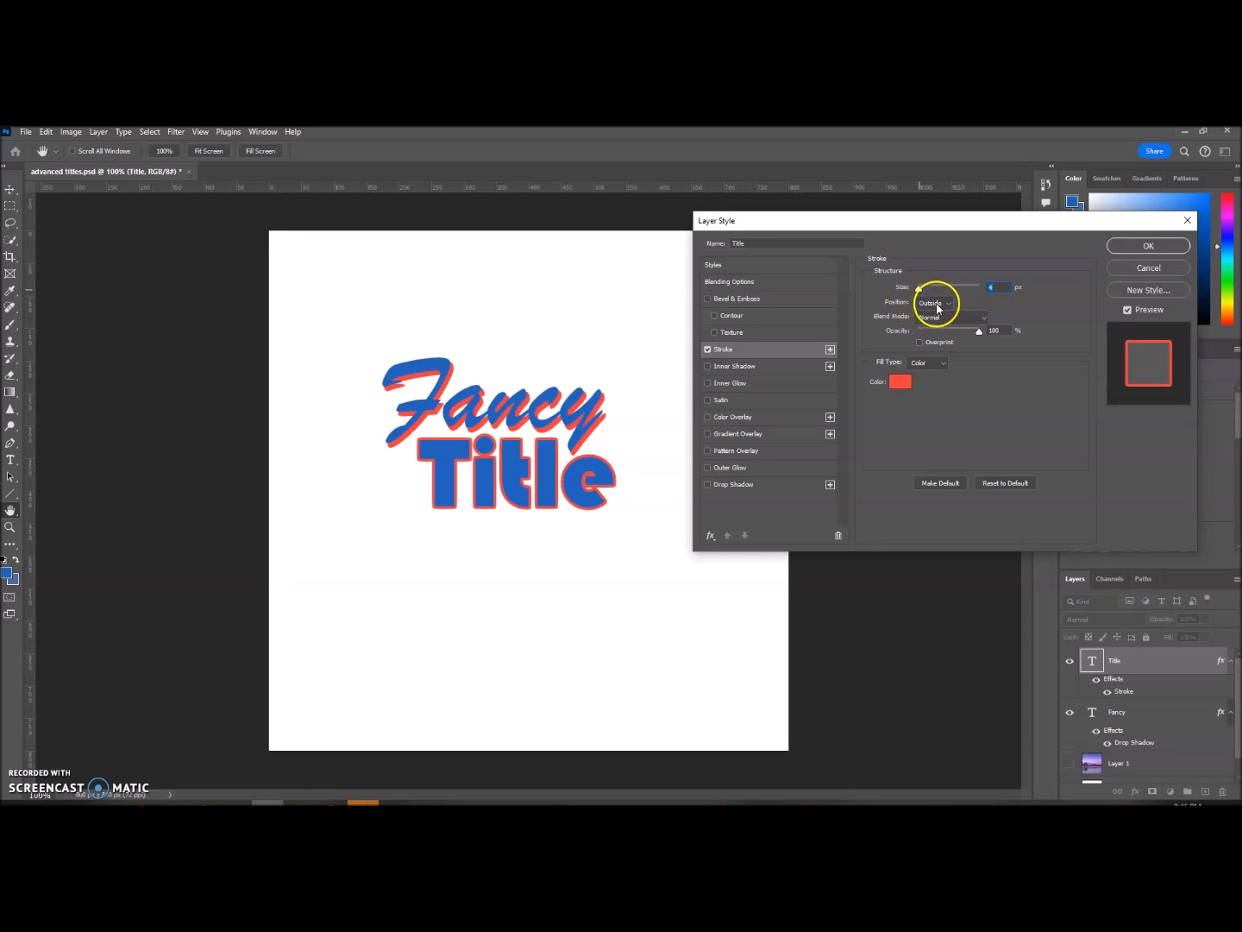
pyautogui.click(951, 308)
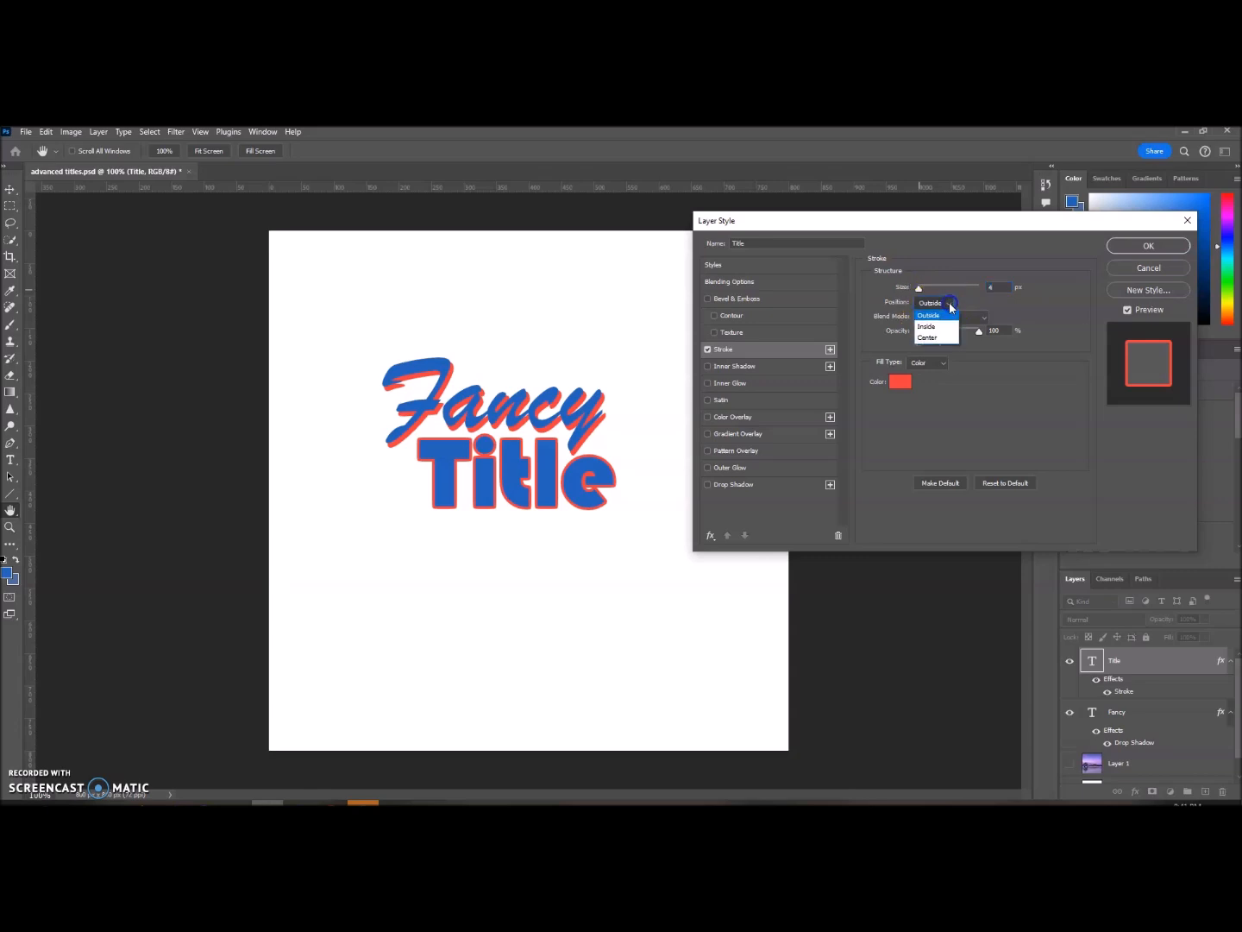
pyautogui.click(930, 327)
pyautogui.moveTo(919, 288); pyautogui.dragTo(921, 291)
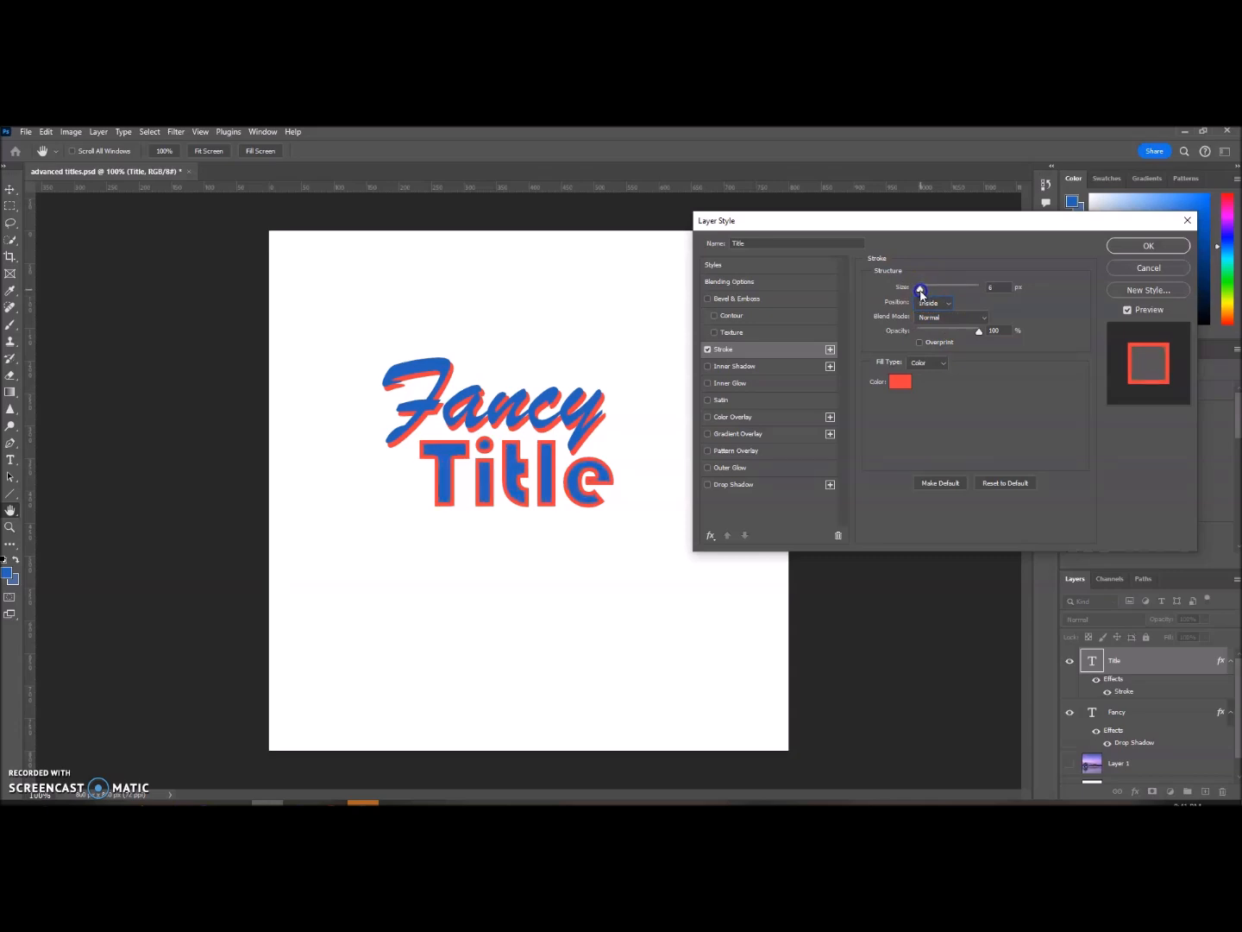
pyautogui.click(946, 303)
pyautogui.click(938, 341)
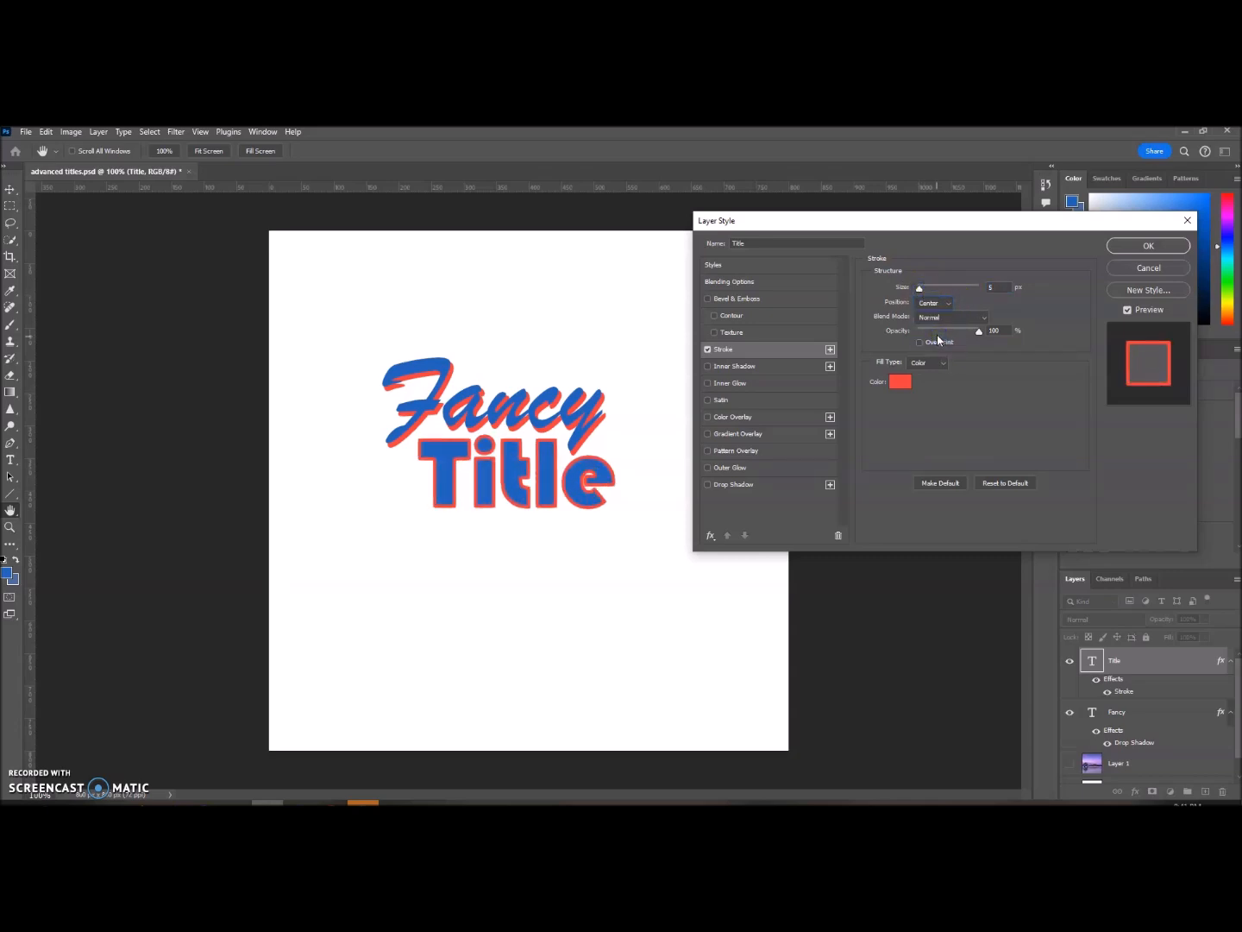
pyautogui.moveTo(921, 291)
pyautogui.mouseDown()
pyautogui.moveTo(961, 334)
pyautogui.moveTo(947, 335)
pyautogui.moveTo(979, 333)
pyautogui.moveTo(955, 339)
pyautogui.mouseUp()
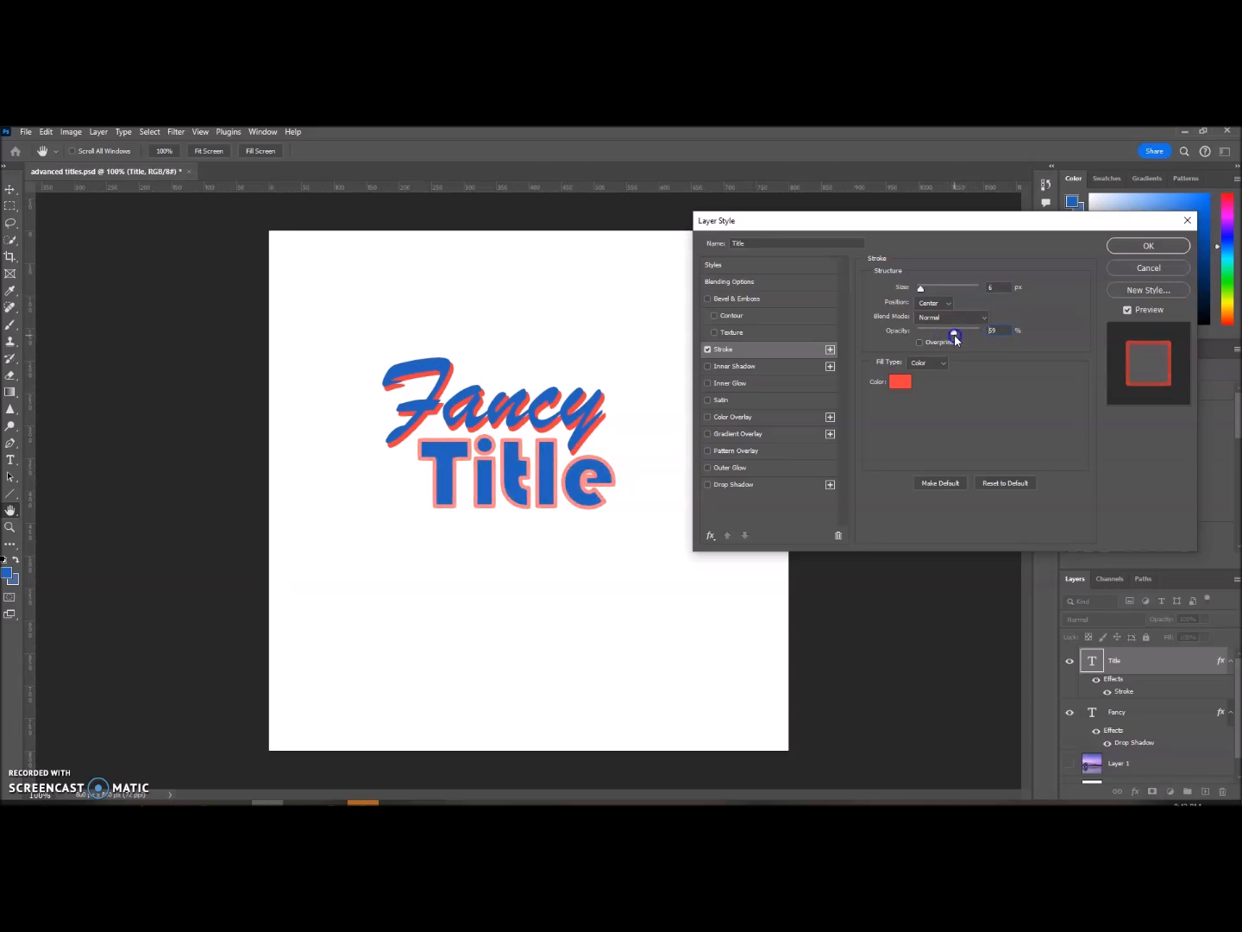
pyautogui.click(1146, 245)
# Step: Move the Title text up and to the left so it overlaps the lower edge of the word Fancy
pyautogui.click(11, 188)
pyautogui.moveTo(490, 482); pyautogui.dragTo(457, 471)
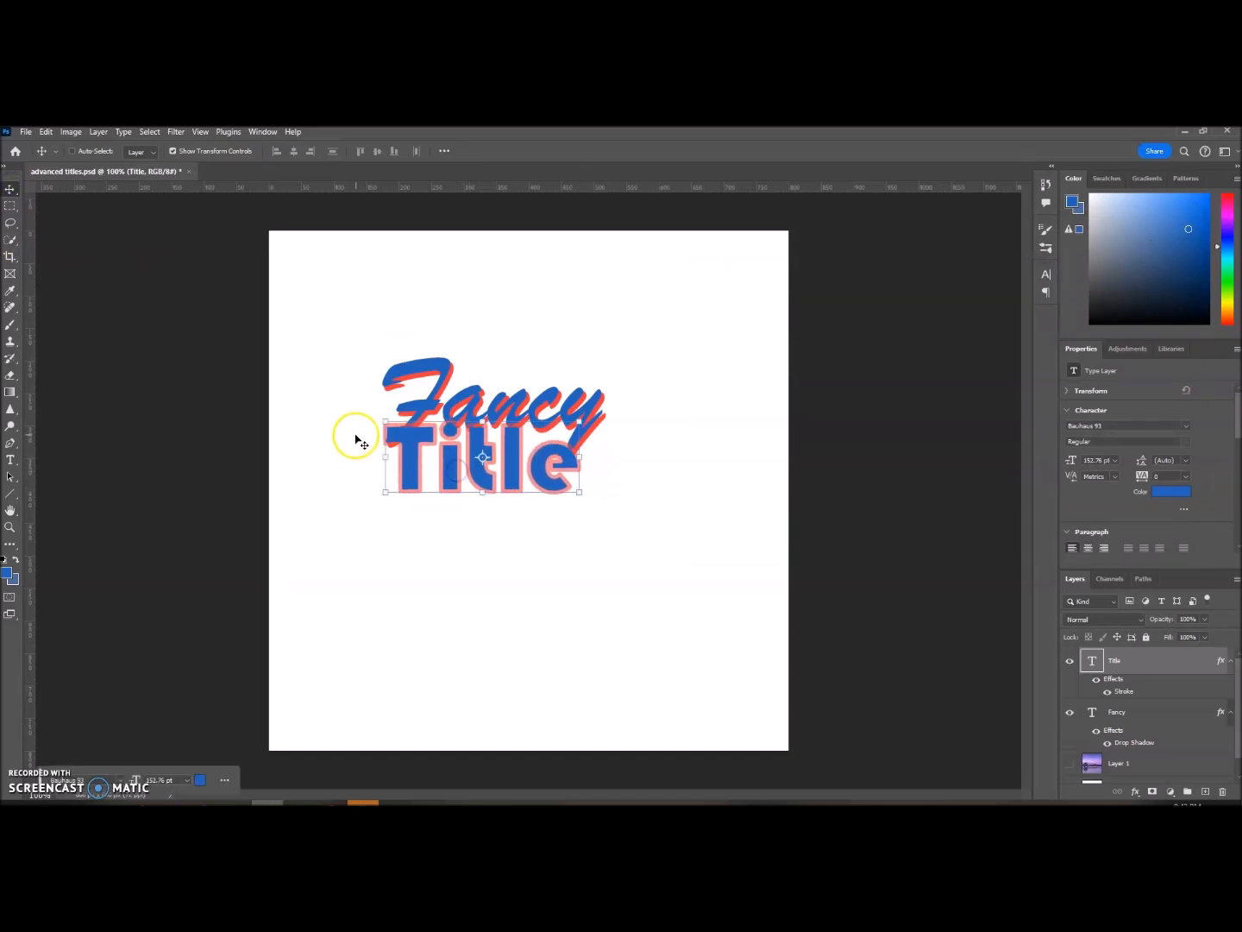
pyautogui.scroll(12, 332, 410)
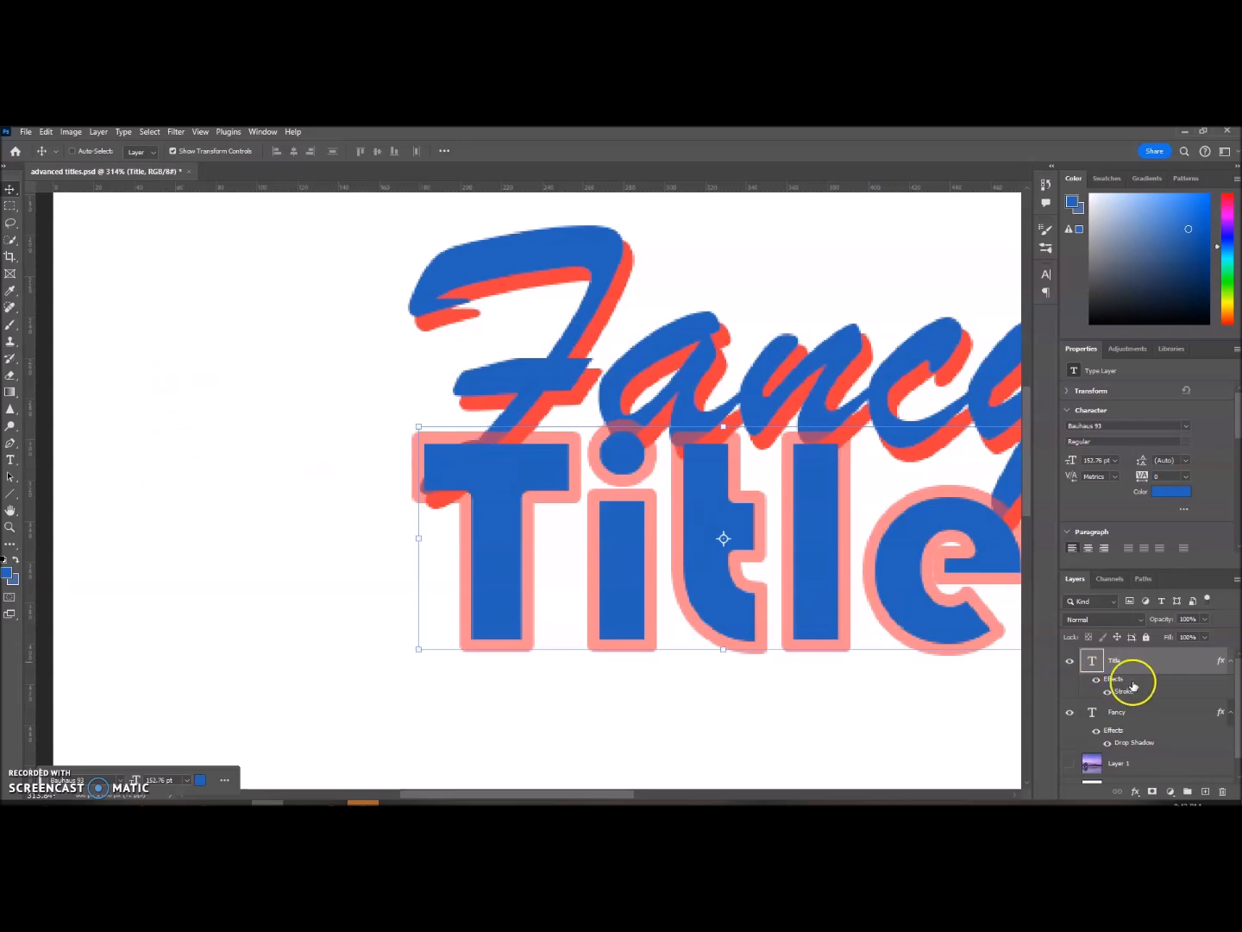
# Step: Add a second Stroke beneath the first one on the Title text, colored black, 000000, with a 9 px size
pyautogui.doubleClick(1184, 671)
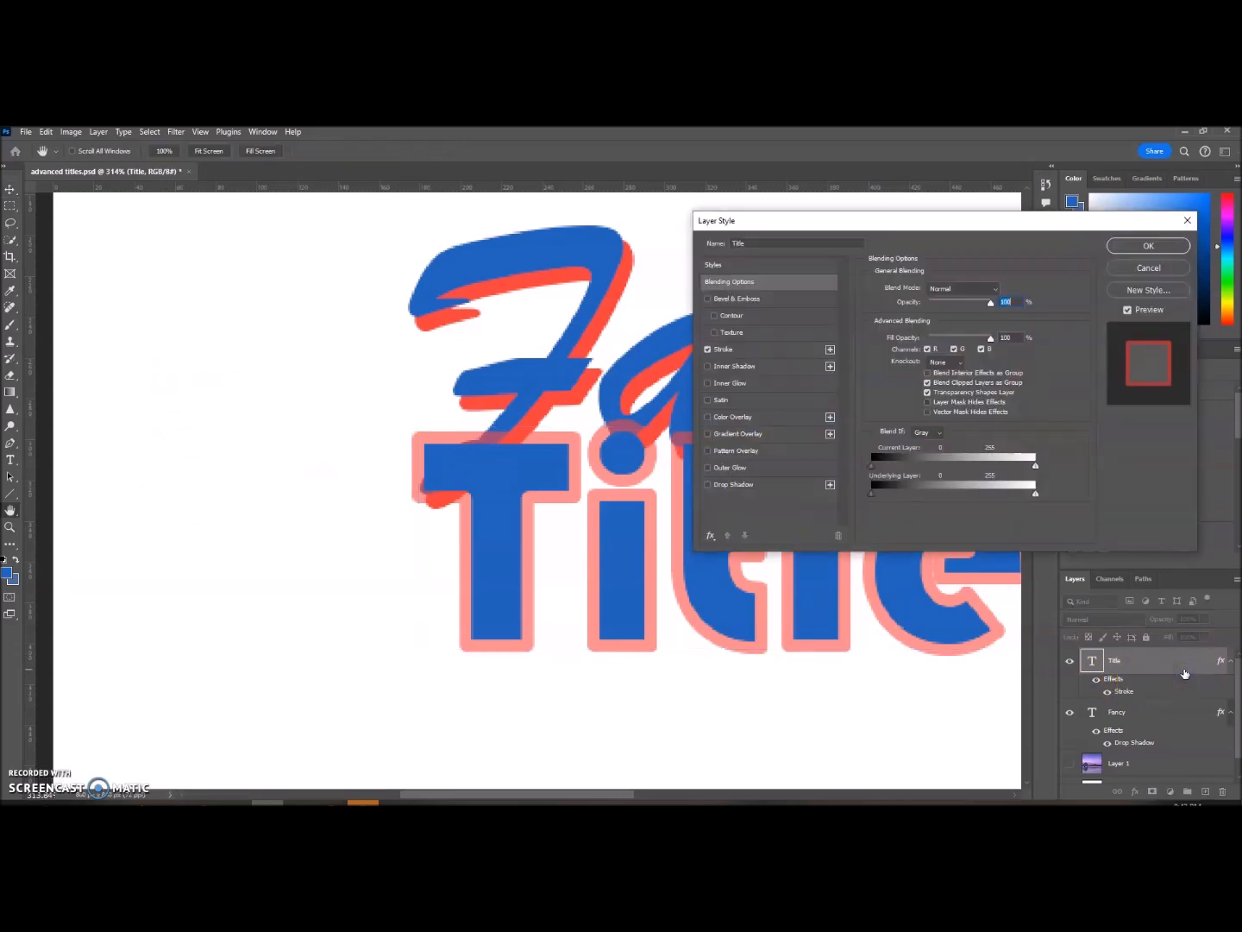
pyautogui.click(784, 350)
pyautogui.click(830, 349)
pyautogui.click(790, 367)
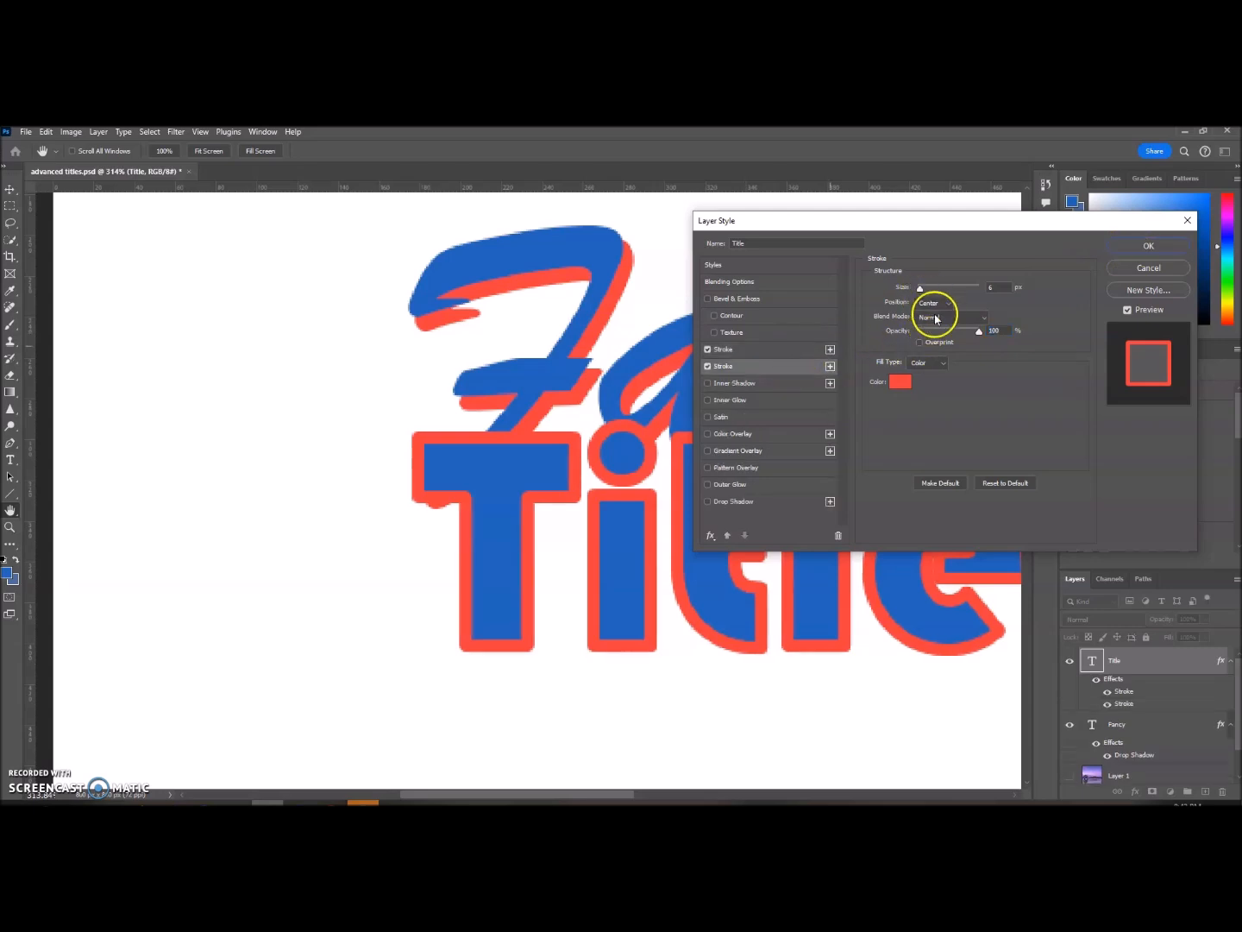
pyautogui.click(900, 381)
pyautogui.click(1120, 318)
pyautogui.moveTo(954, 289); pyautogui.dragTo(924, 292)
pyautogui.click(1148, 246)
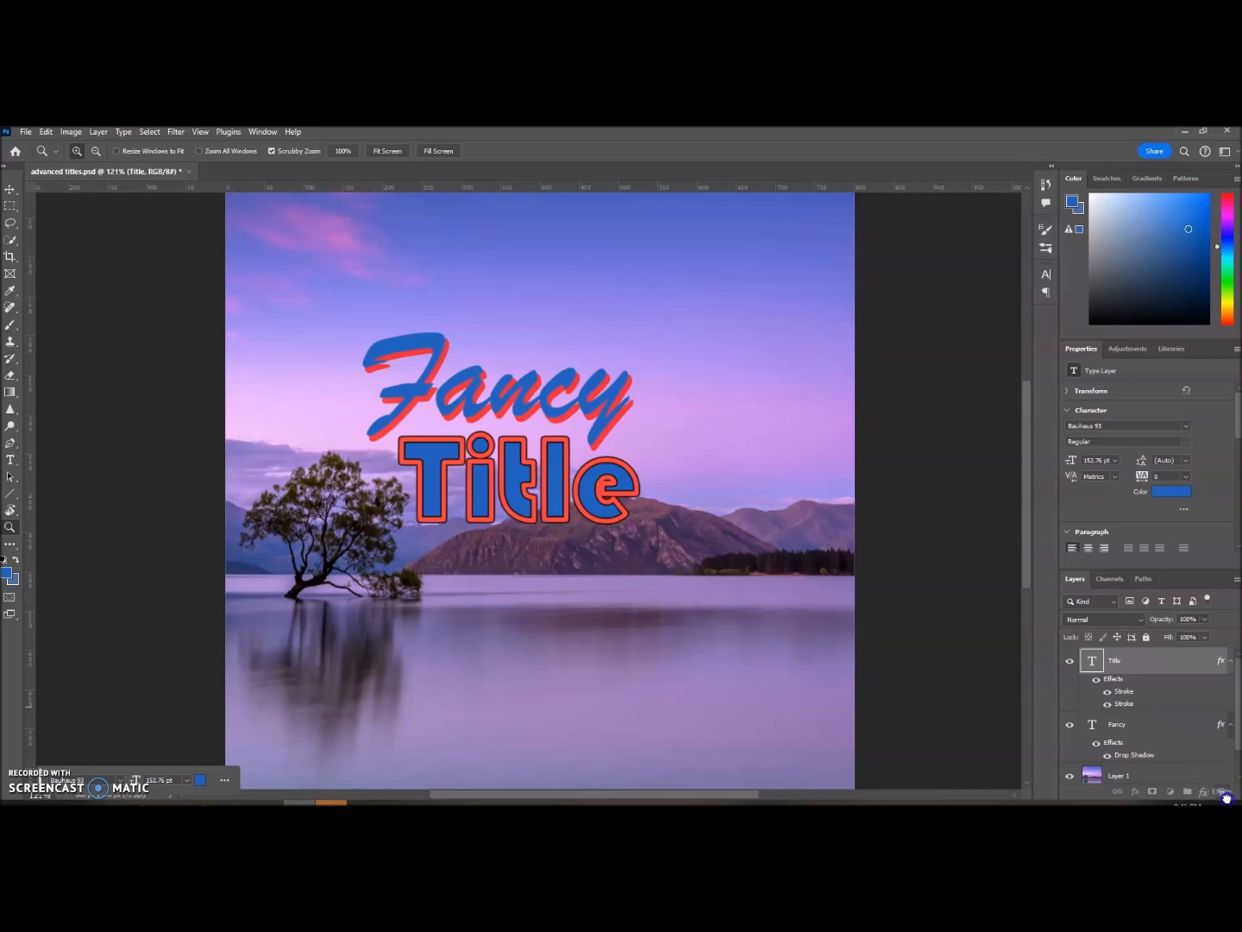
# Step: Delete the Title layer's effects and recolor its text black, 000000
pyautogui.moveTo(1226, 790); pyautogui.dragTo(1228, 794)
pyautogui.click(10, 460)
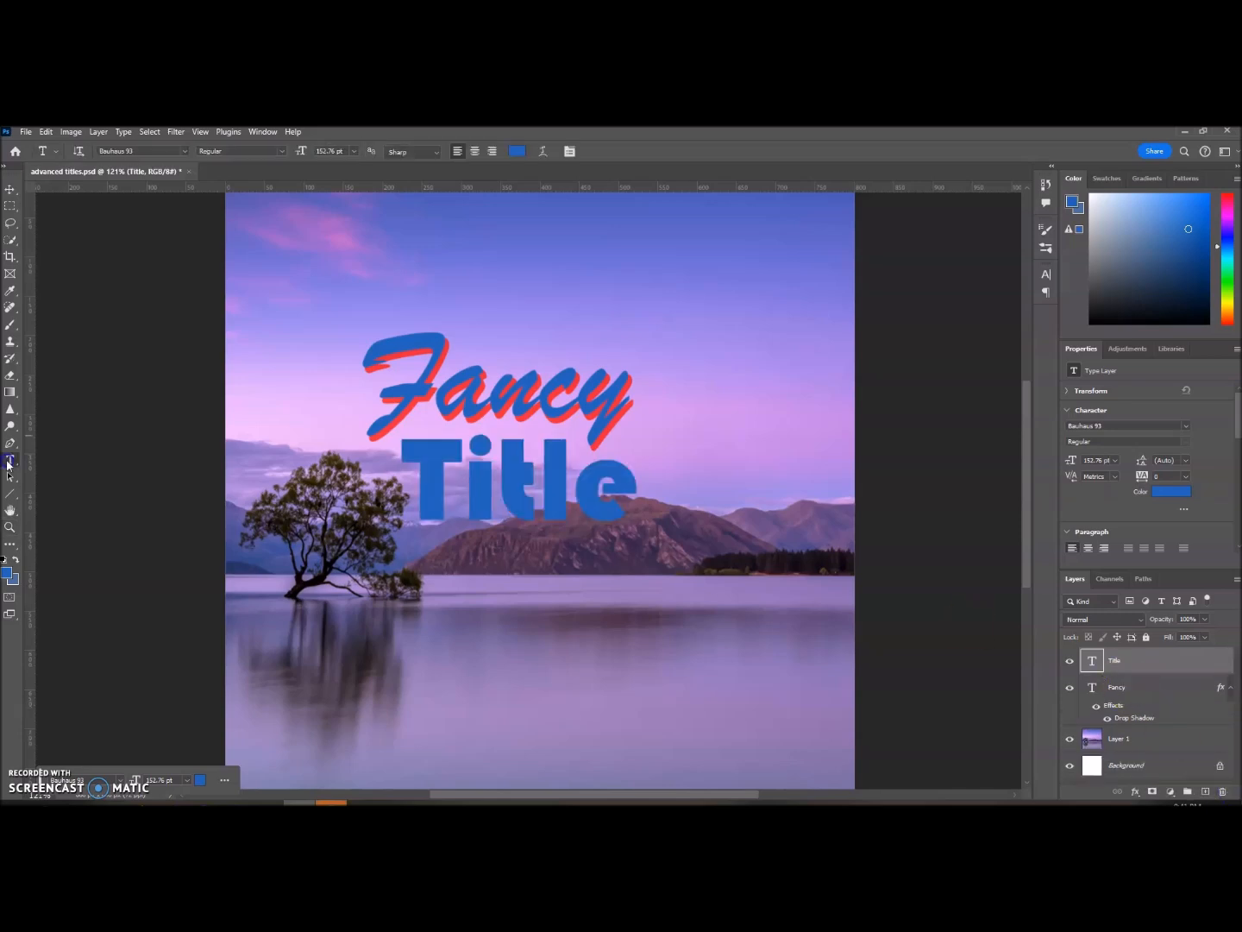
pyautogui.moveTo(402, 483); pyautogui.dragTo(639, 483)
pyautogui.click(520, 152)
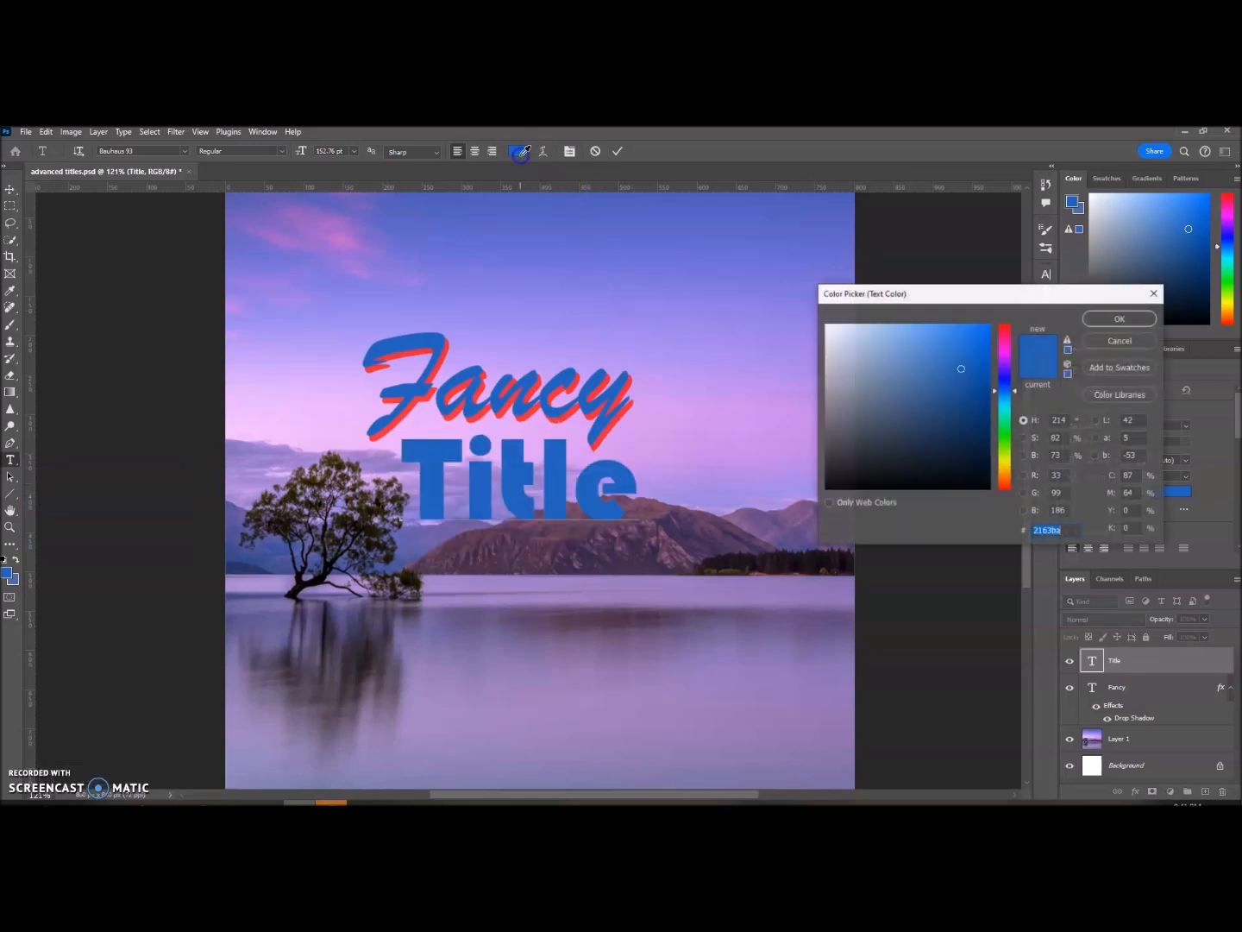
pyautogui.moveTo(921, 424); pyautogui.dragTo(788, 516)
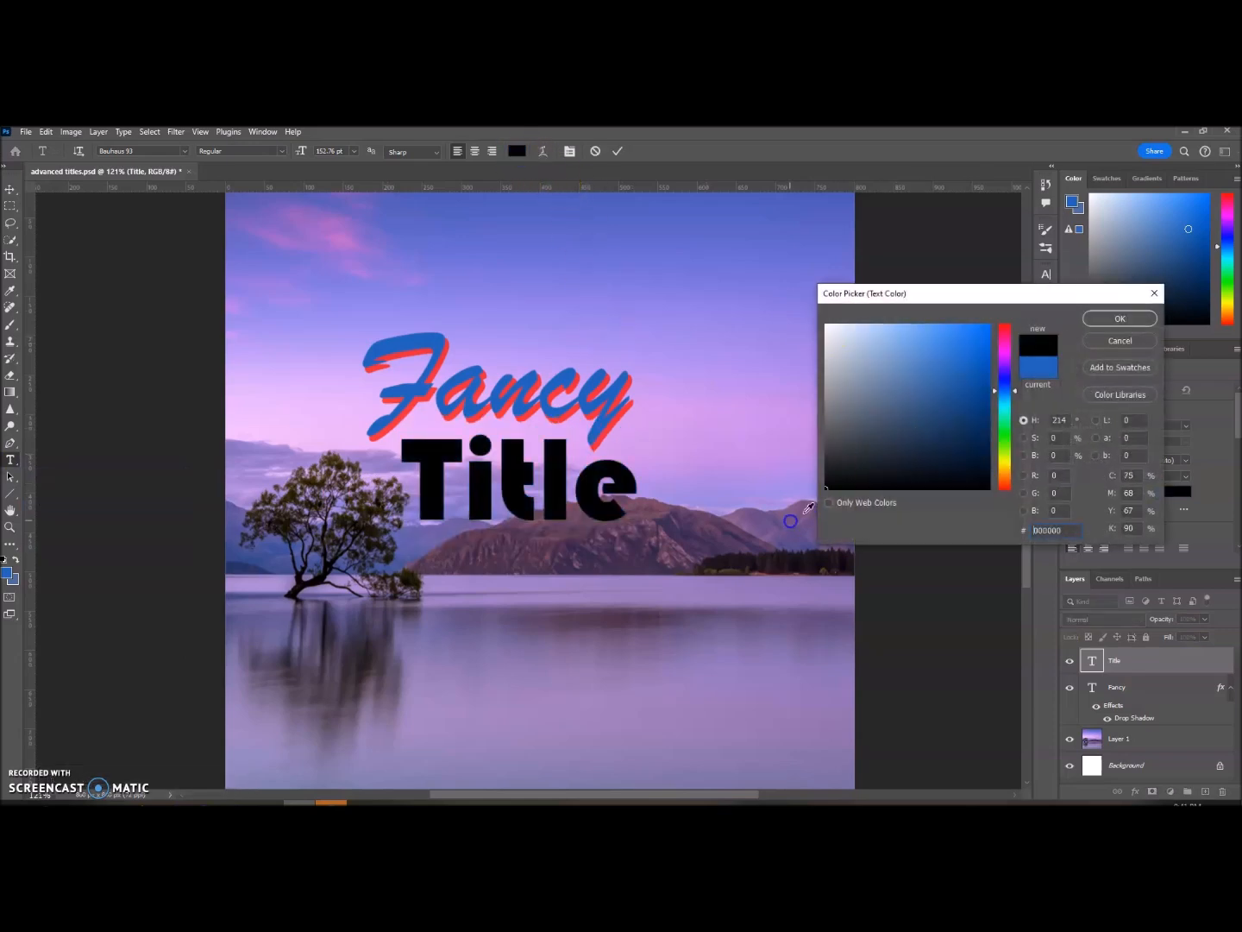
pyautogui.click(1112, 321)
pyautogui.click(618, 151)
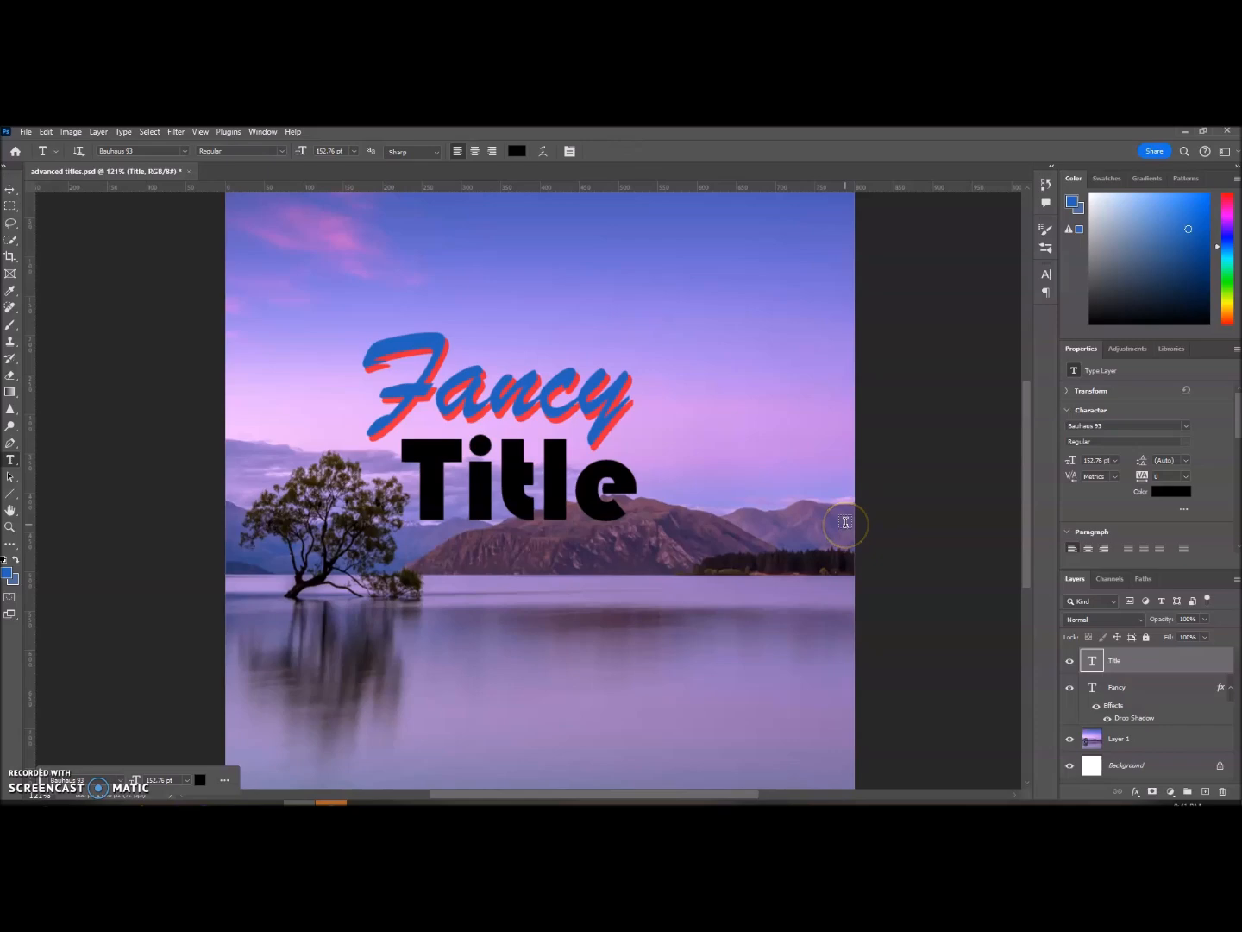
# Step: Enable a Stroke on the Title text and color it white
pyautogui.click(1197, 668)
pyautogui.doubleClick(1196, 667)
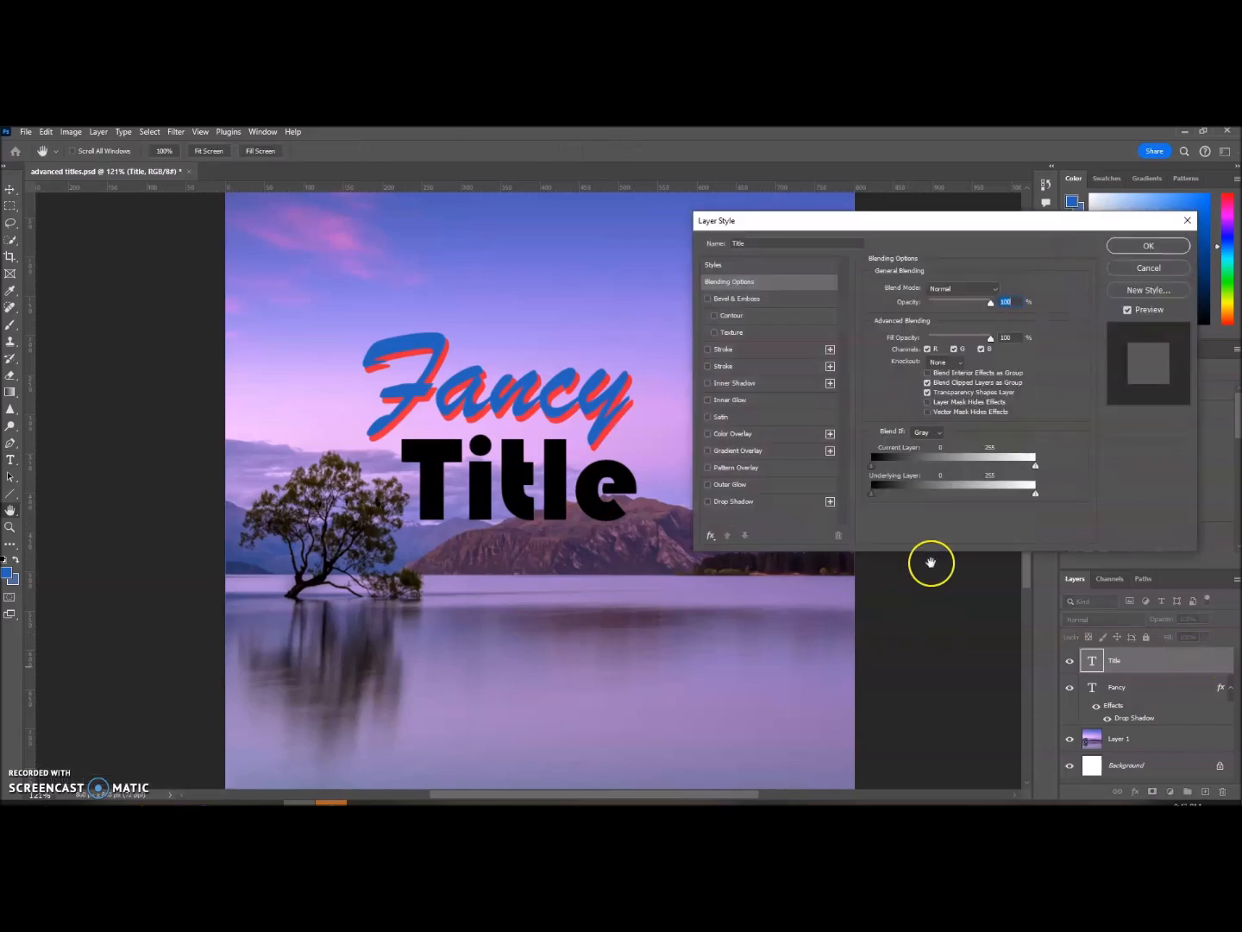
pyautogui.click(763, 364)
pyautogui.click(905, 388)
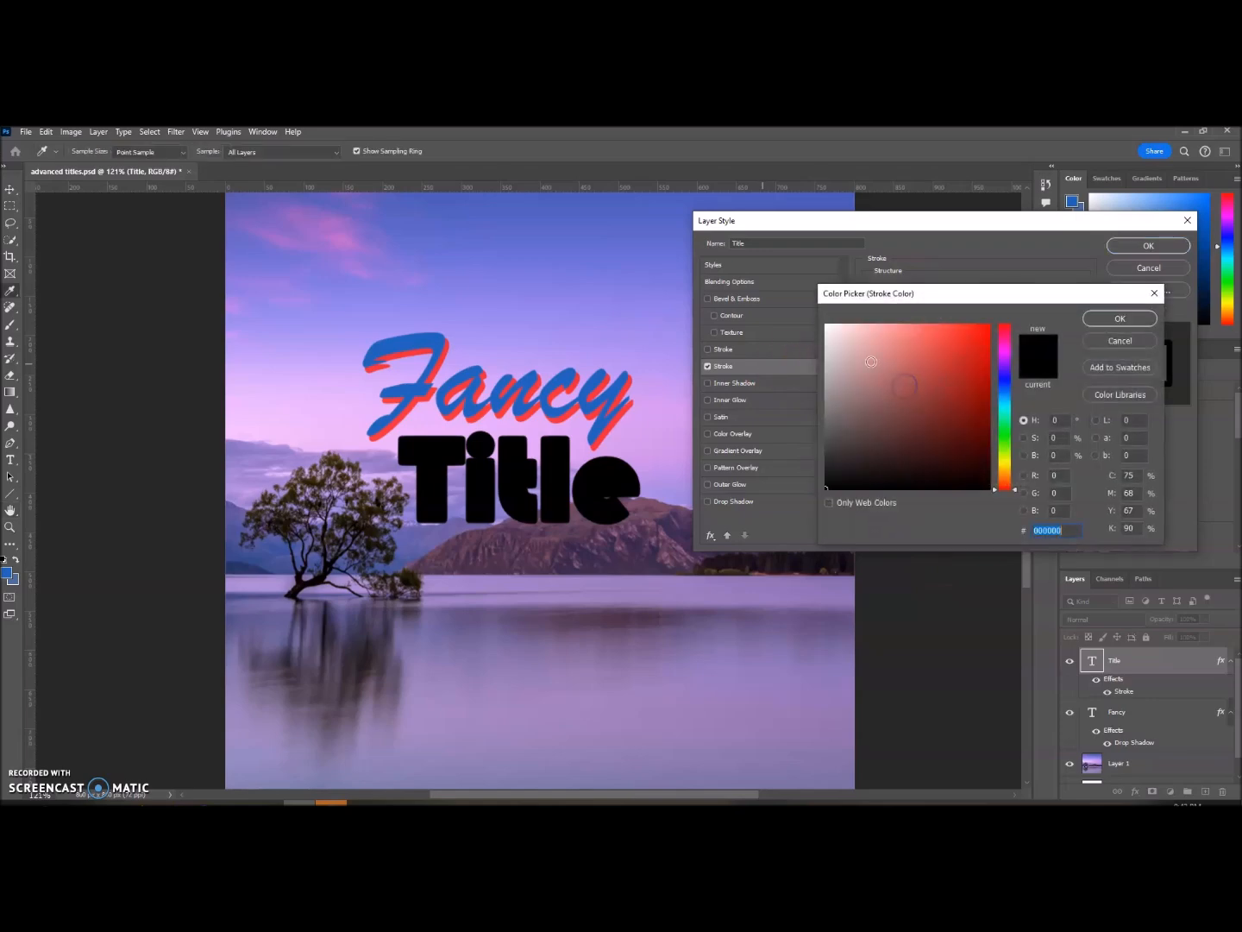
pyautogui.click(989, 322)
pyautogui.click(1118, 319)
# Step: Position the white stroke Outside the Title letters and set its size to about 8 px
pyautogui.click(936, 302)
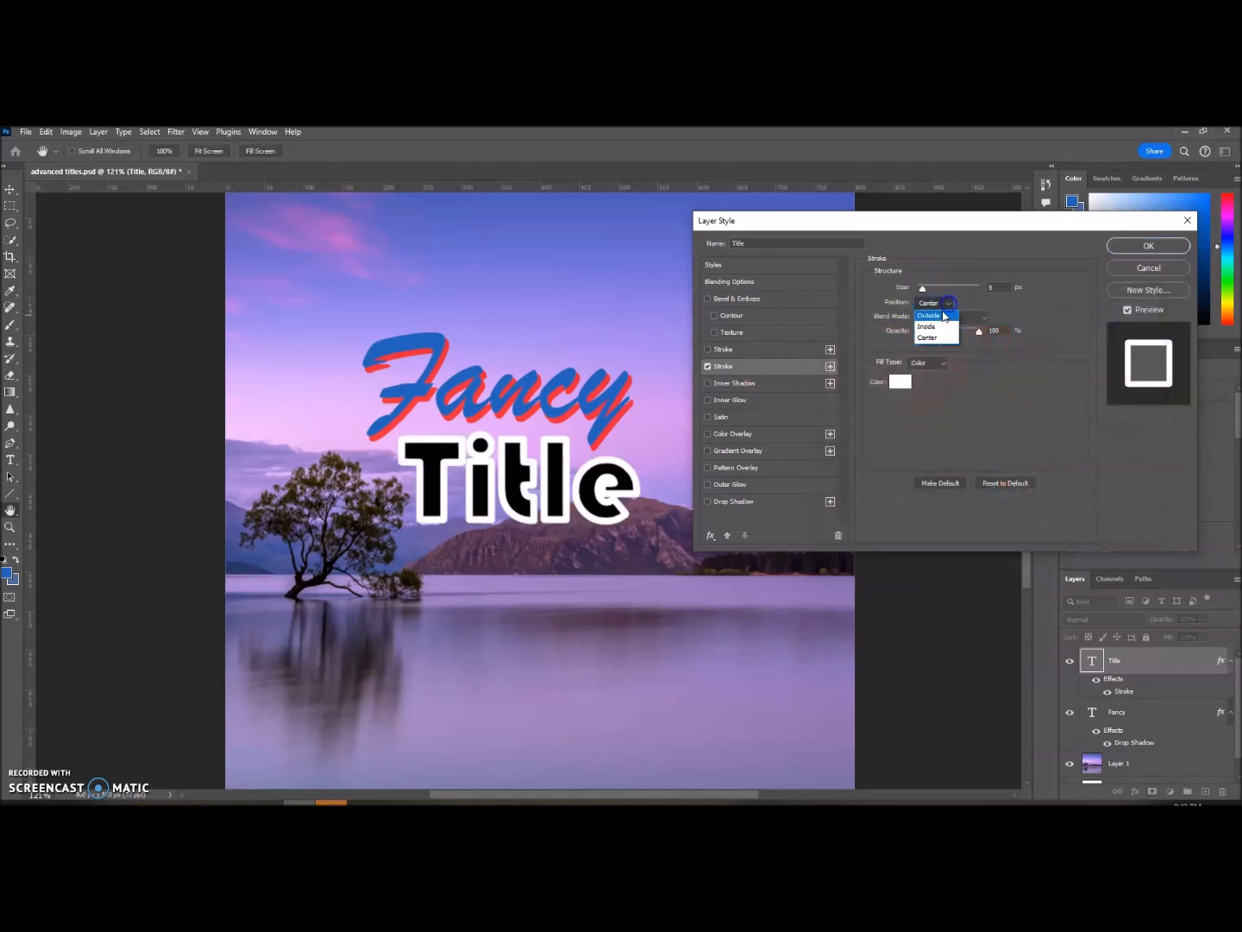
pyautogui.click(923, 308)
pyautogui.moveTo(921, 288); pyautogui.dragTo(923, 291)
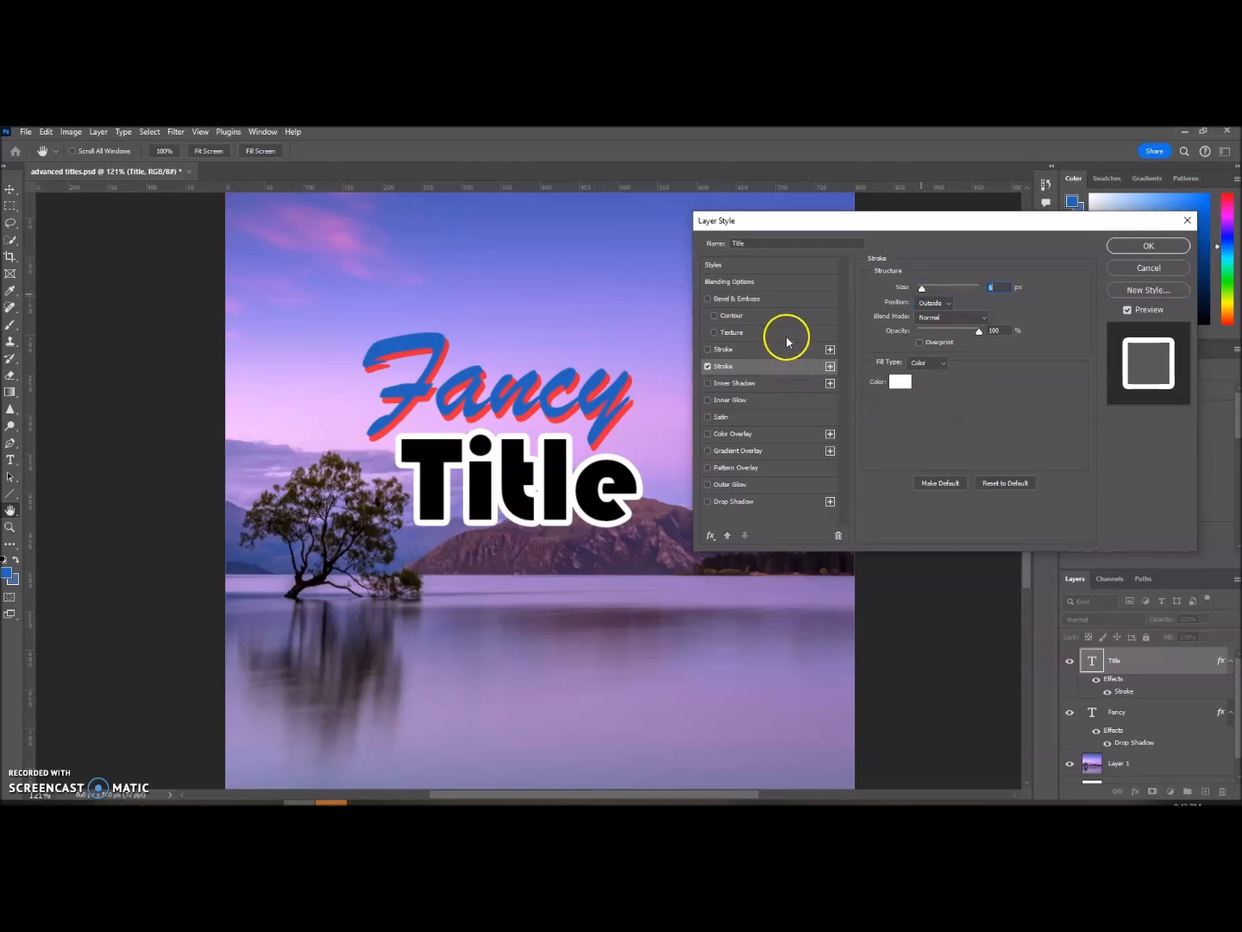
# Step: Raise the Title layer's Blend If black point for the current layer to 10 and apply the layer style
pyautogui.click(771, 282)
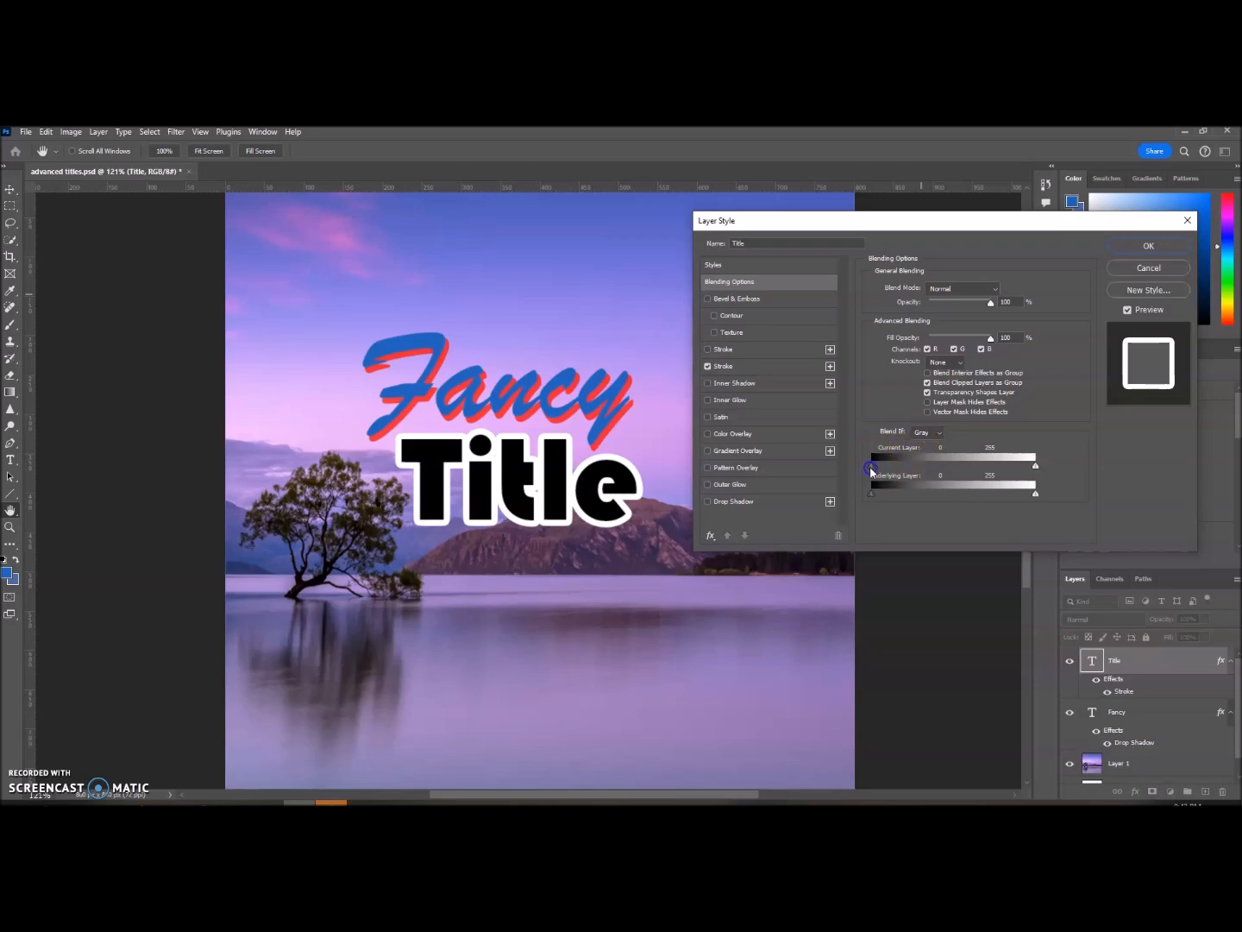
pyautogui.moveTo(871, 472); pyautogui.dragTo(873, 472)
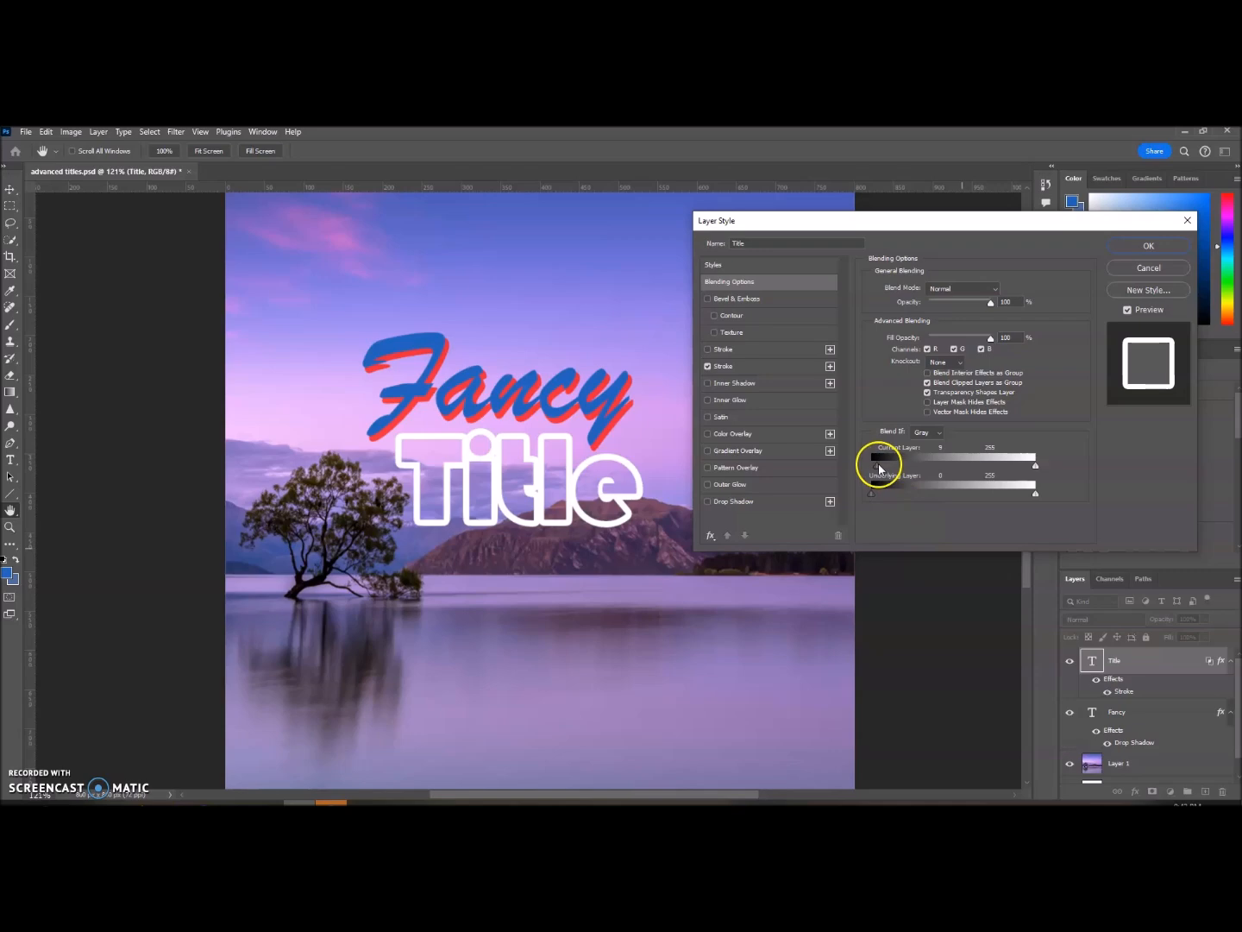
pyautogui.moveTo(873, 469); pyautogui.dragTo(876, 466)
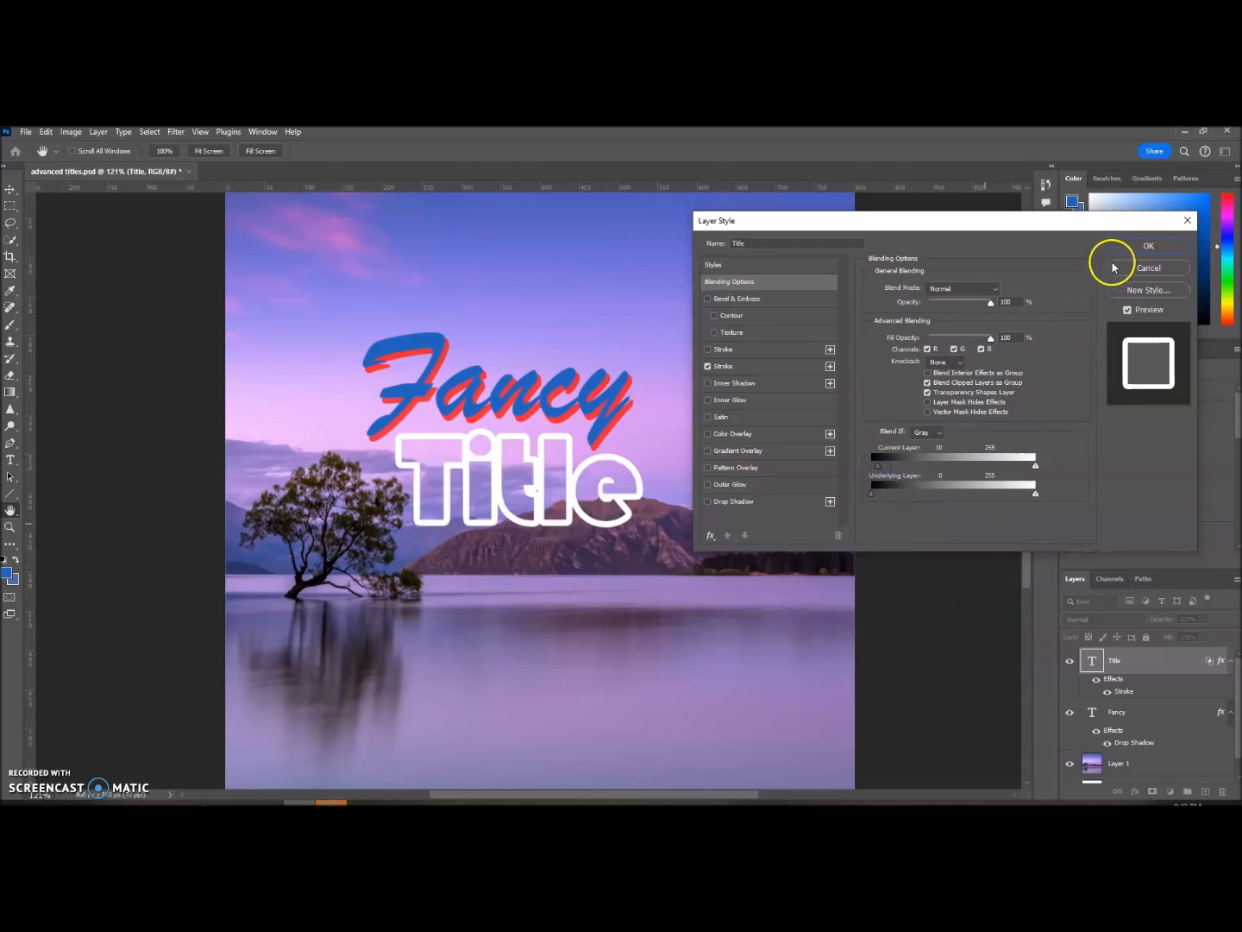
pyautogui.click(1148, 246)
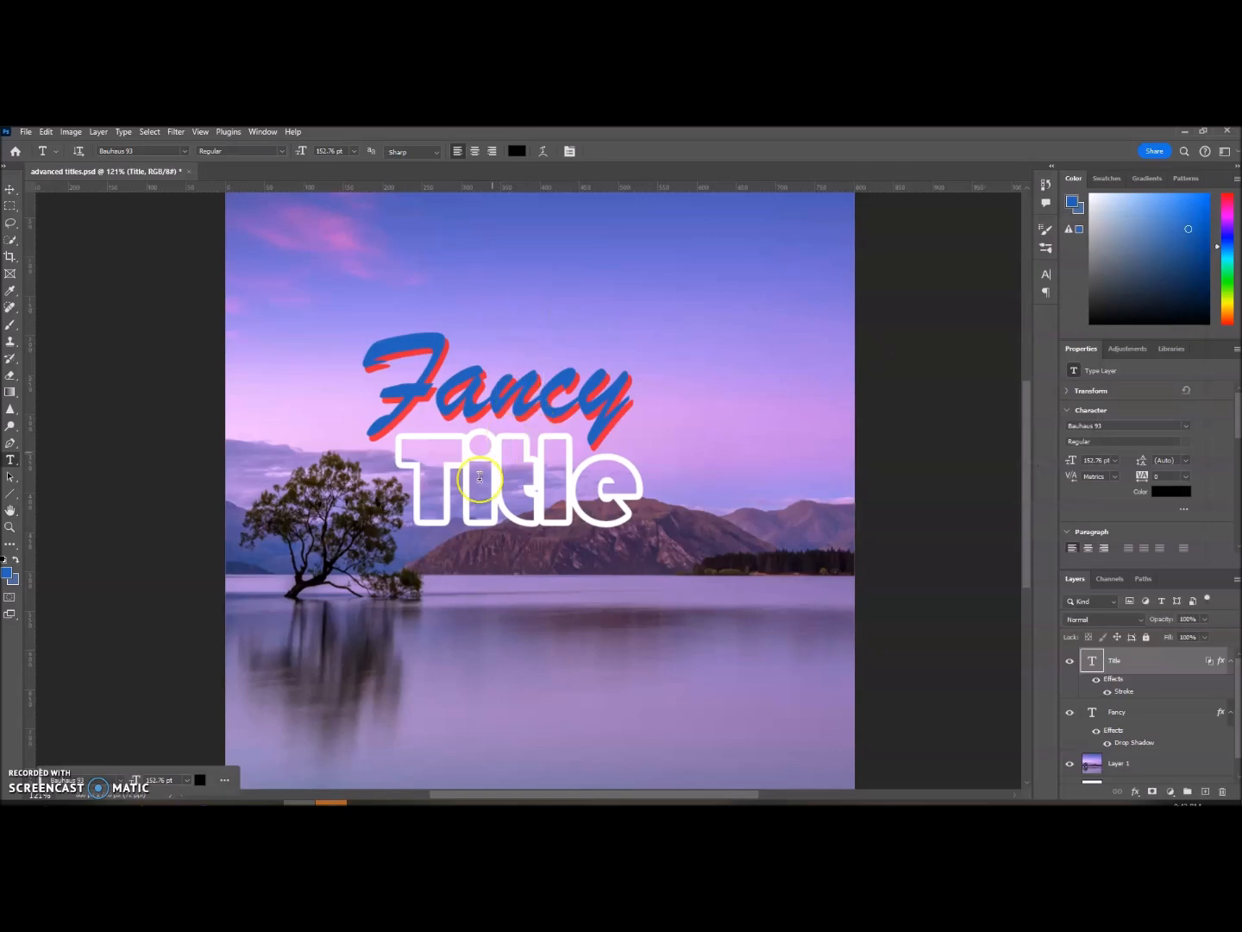
# Step: Move the outlined Title text down and to the right, over the mountains and shoreline
pyautogui.click(10, 189)
pyautogui.moveTo(477, 479); pyautogui.dragTo(656, 569)
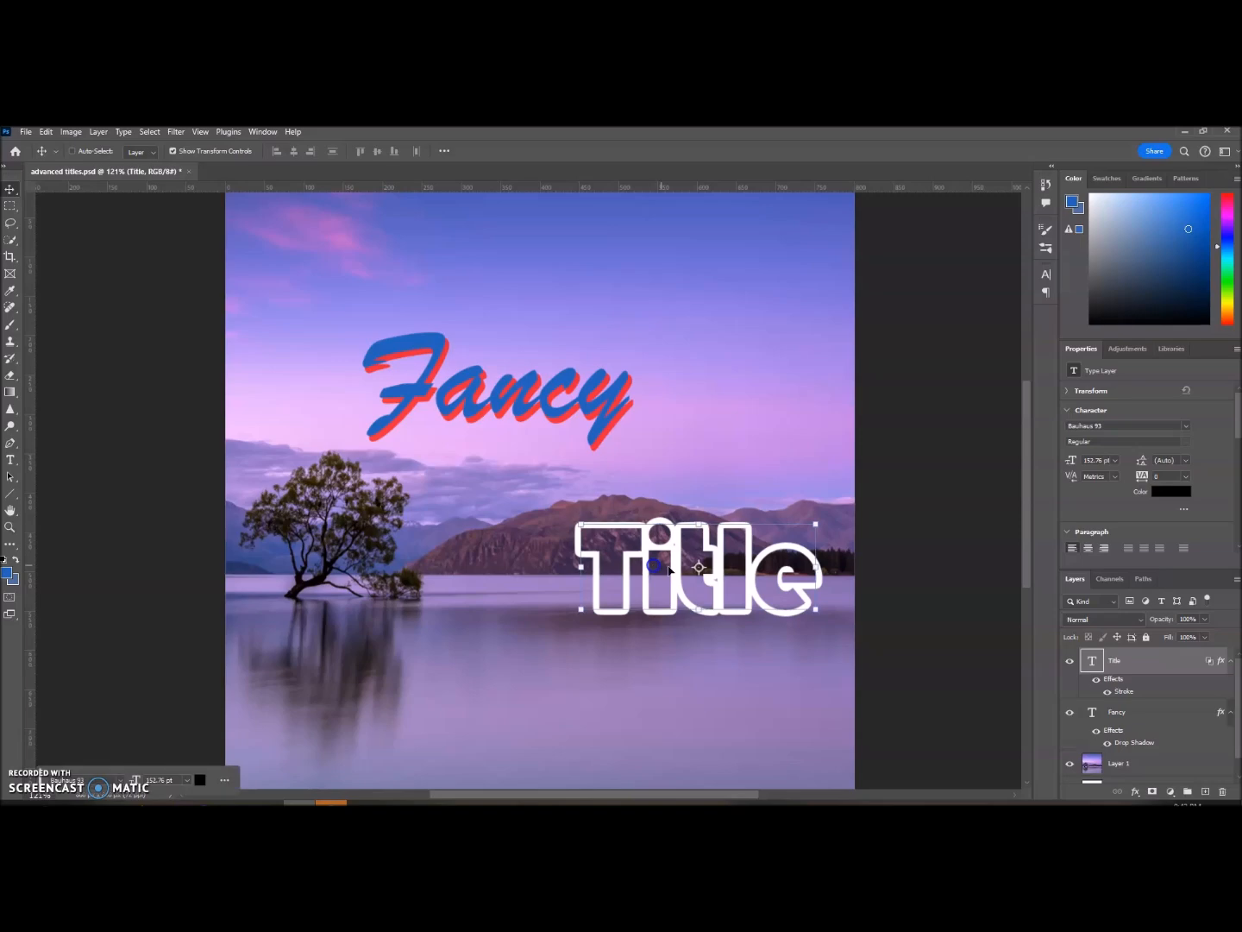